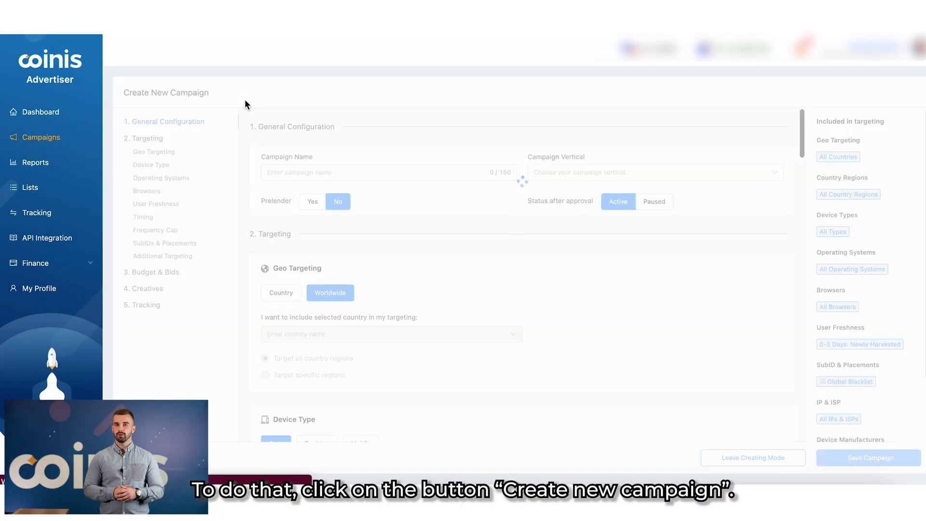
# Step: Name the new campaign 'Campaign #1' and set its vertical to Mobile App - Utility & VPN
pyautogui.click(321, 175)
pyautogui.write('C')
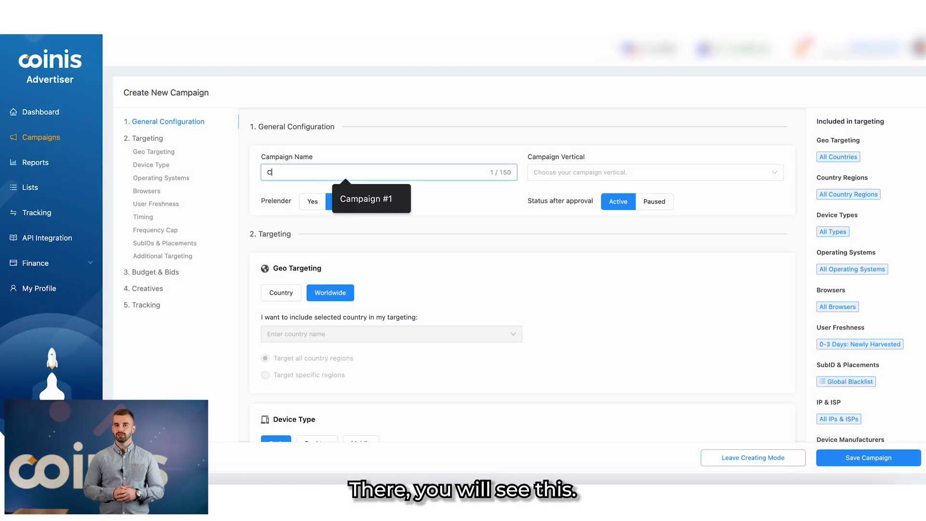
pyautogui.write('ampaign #')
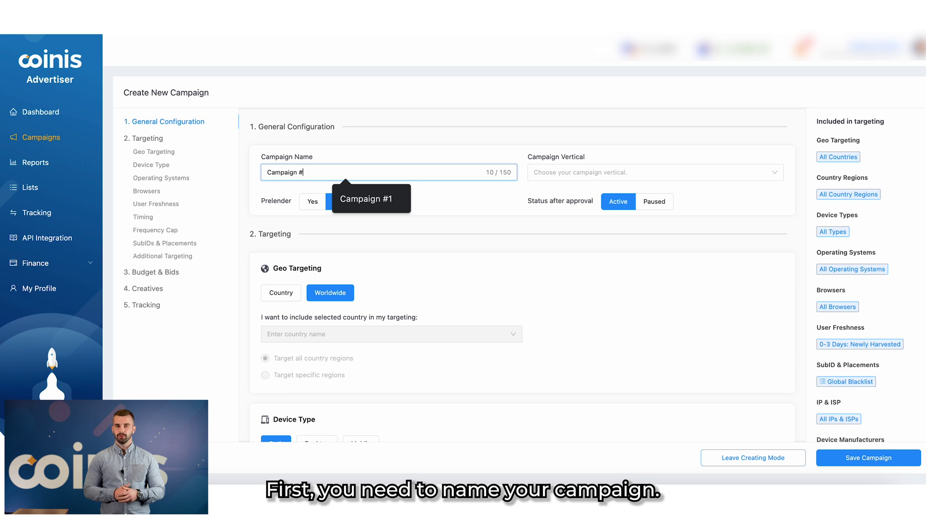
pyautogui.write('1')
pyautogui.click(568, 173)
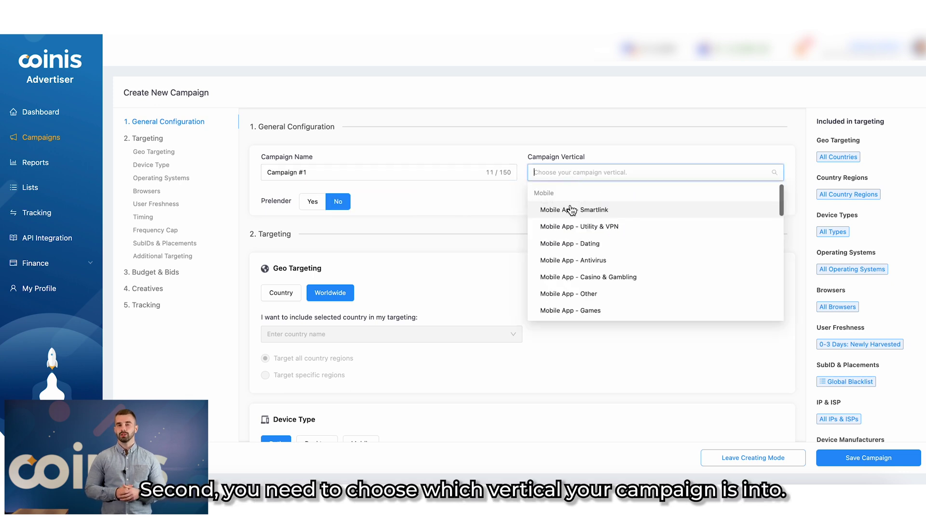
pyautogui.click(572, 225)
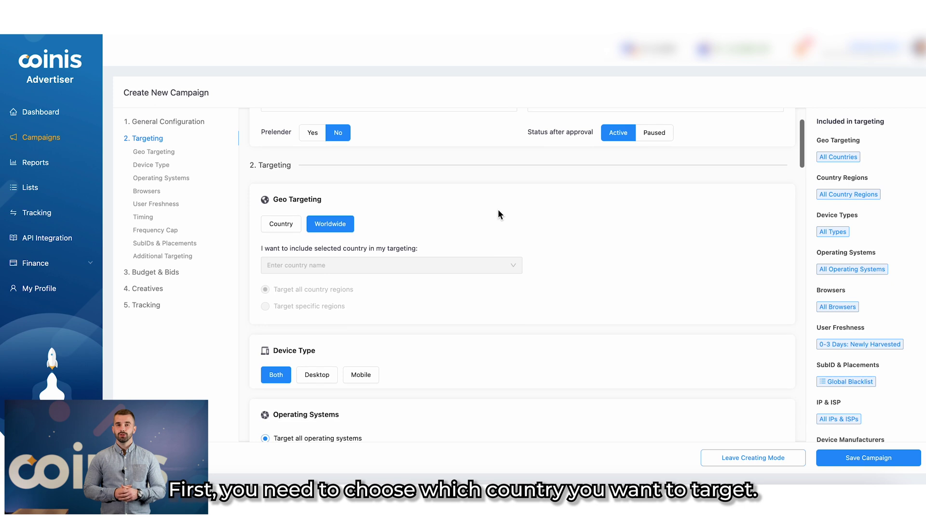
# Step: Switch geo targeting to Country and select United States with all its regions
pyautogui.click(281, 224)
pyautogui.click(291, 264)
pyautogui.write('states')
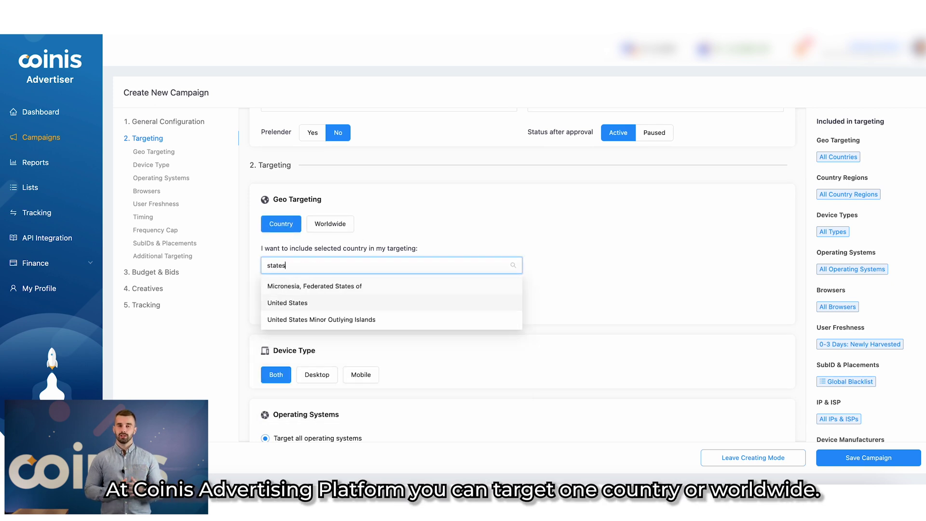
pyautogui.press('Return')
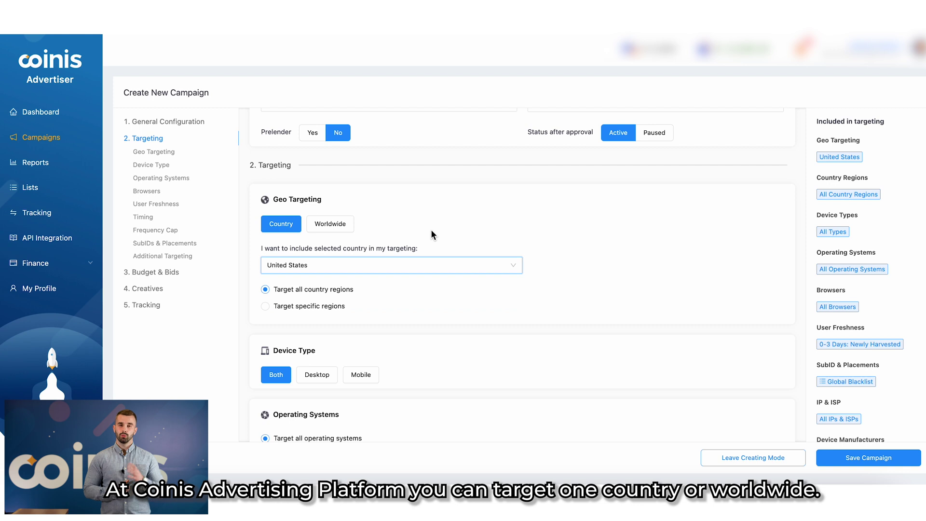
pyautogui.click(430, 229)
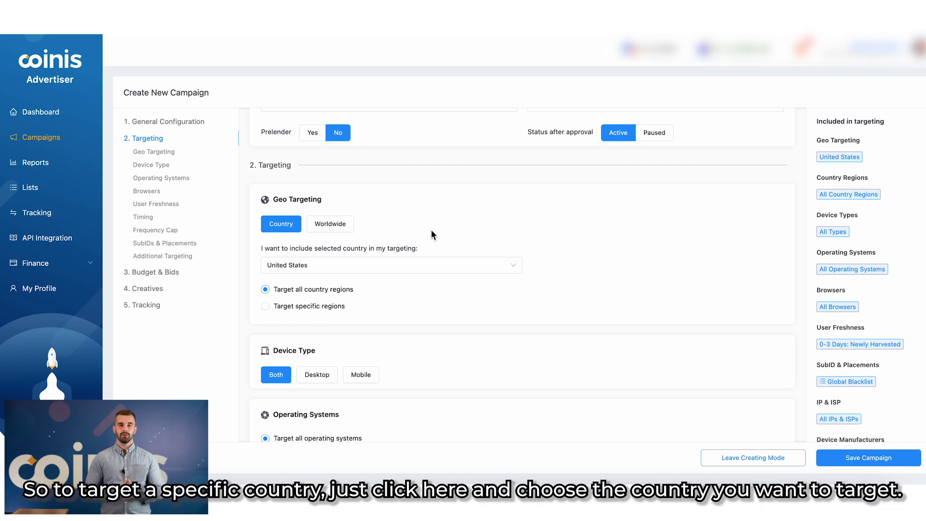
pyautogui.scroll(-1, 430, 230)
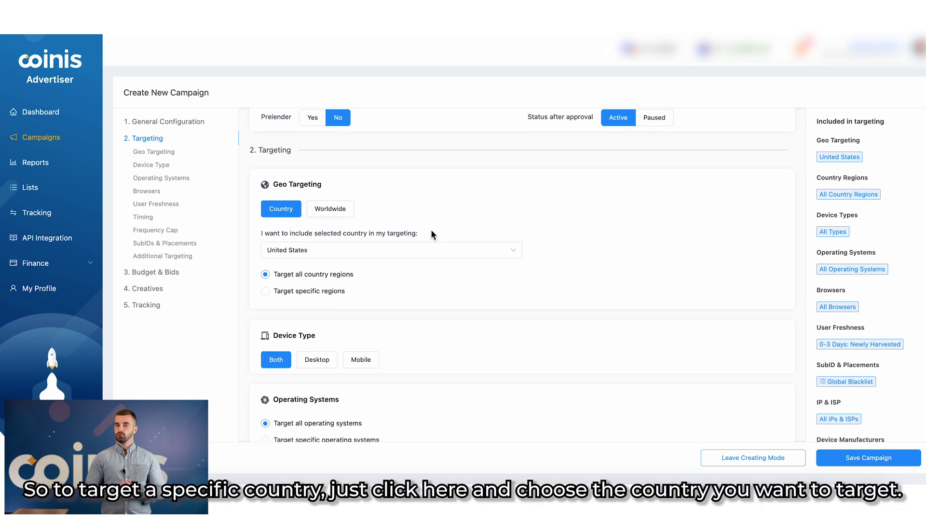
pyautogui.scroll(-2, 431, 230)
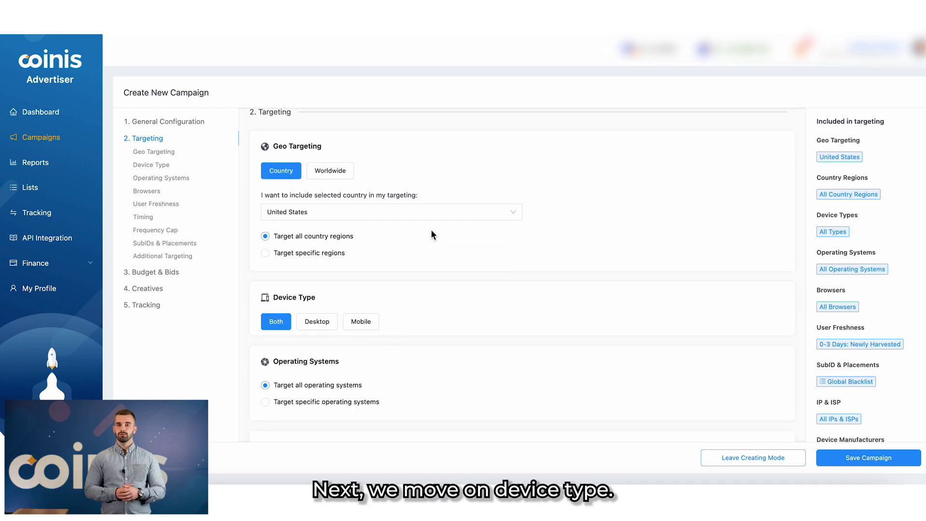
pyautogui.scroll(-3, 430, 231)
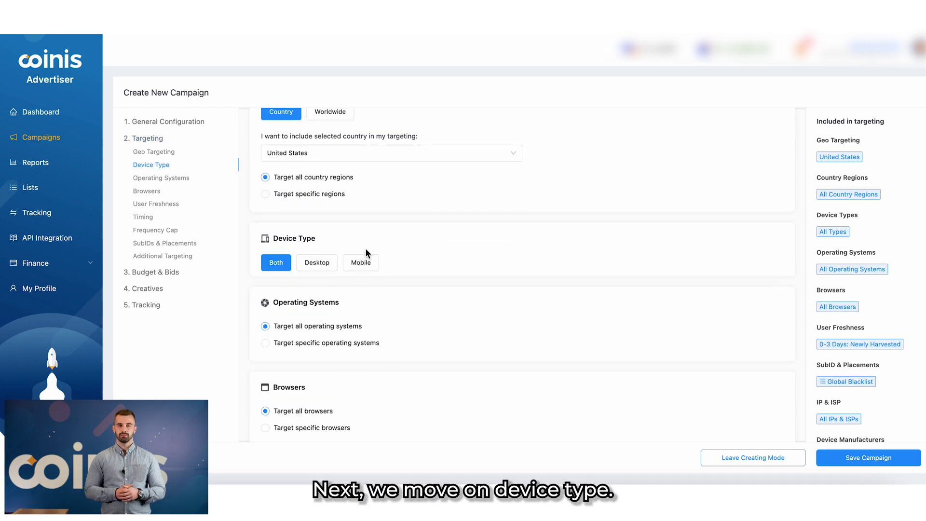
# Step: Target Desktop devices only, with Windows OS as the specific operating system
pyautogui.click(316, 264)
pyautogui.scroll(-4, 369, 241)
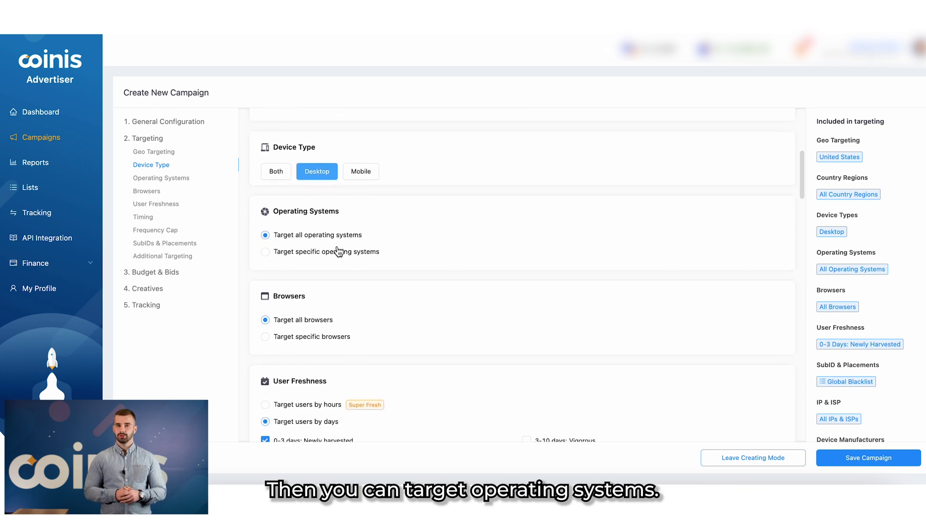
pyautogui.click(307, 256)
pyautogui.click(308, 268)
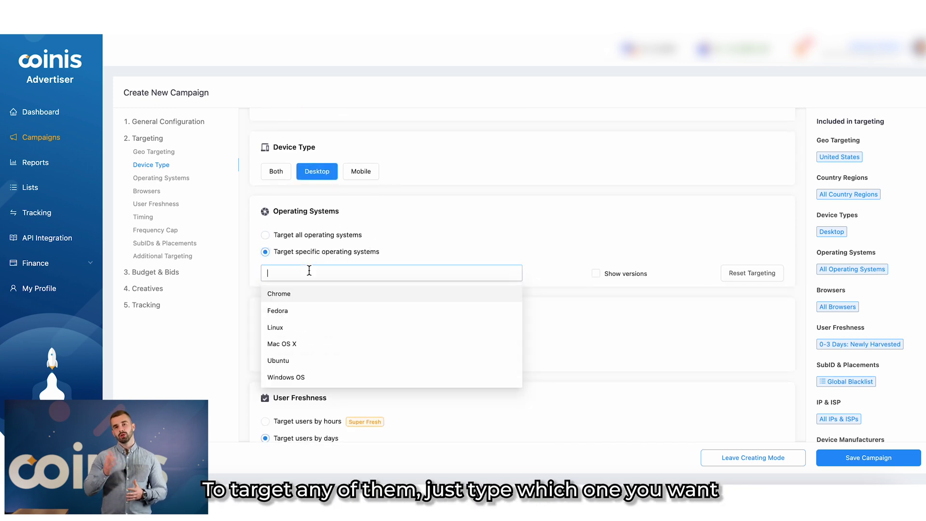
pyautogui.write('Window')
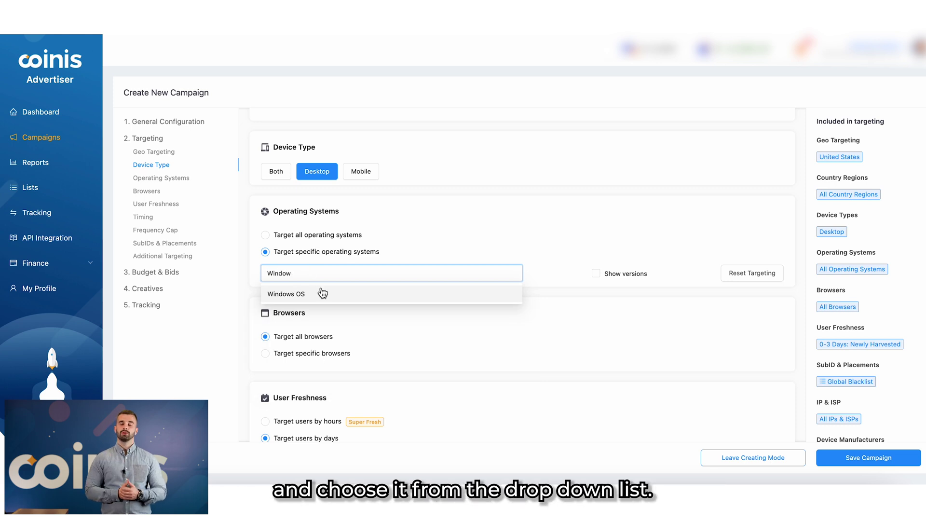
pyautogui.click(320, 293)
pyautogui.click(588, 233)
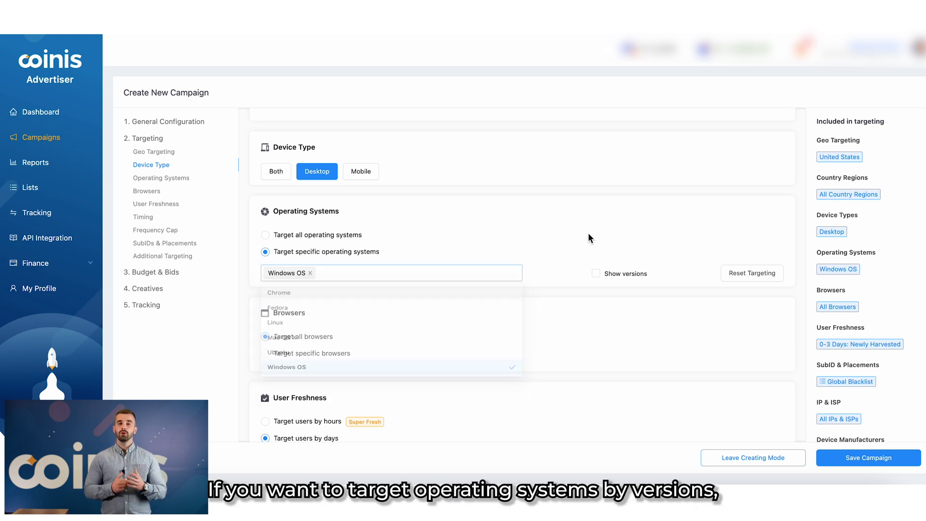
# Step: Restrict Windows to the exact version Windows 10 (10.0)
pyautogui.click(596, 273)
pyautogui.scroll(-1, 552, 261)
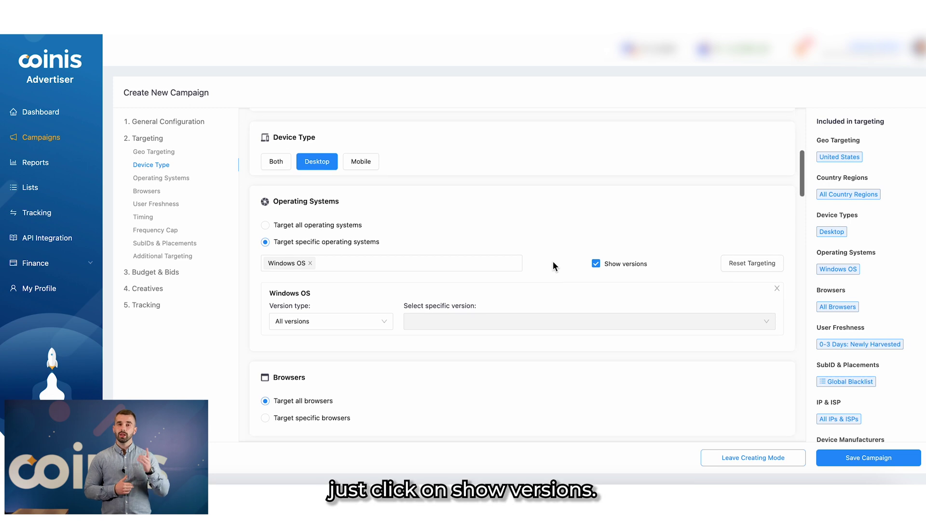
pyautogui.click(365, 315)
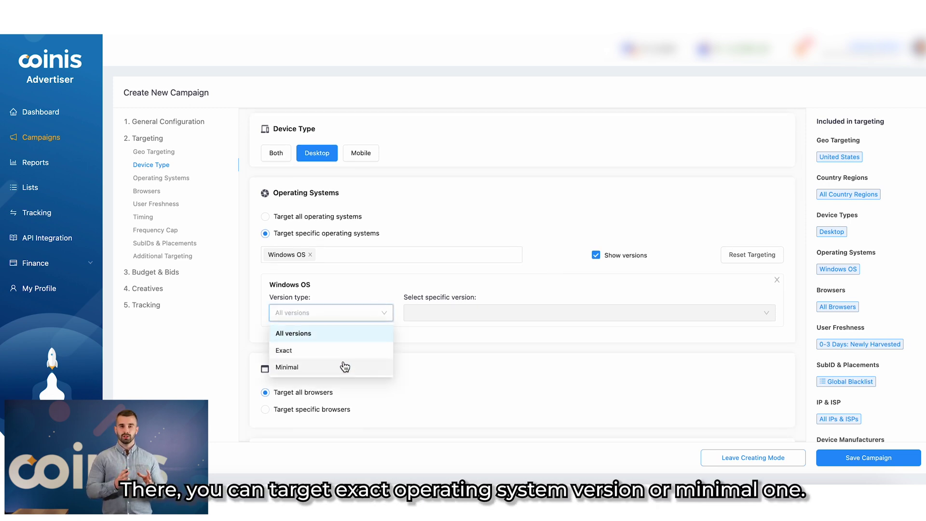
pyautogui.click(377, 352)
pyautogui.scroll(-1, 448, 330)
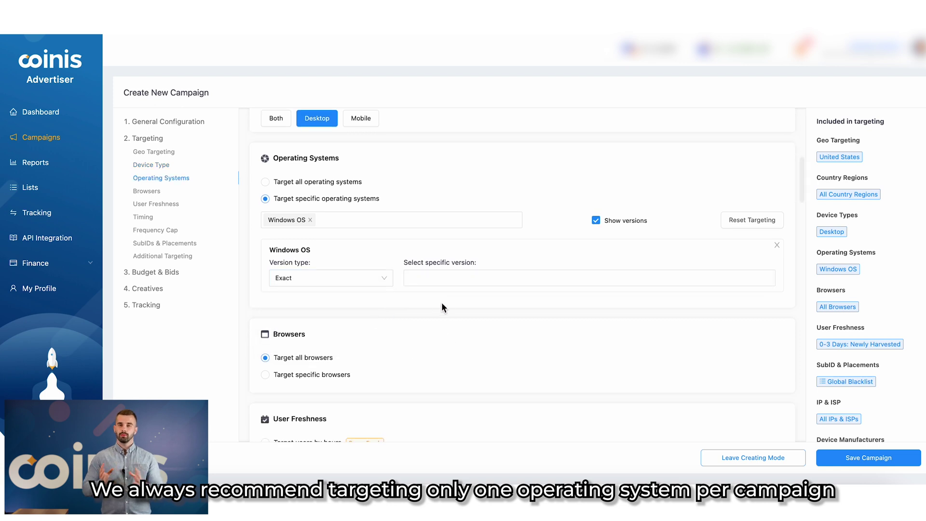
pyautogui.click(449, 277)
pyautogui.write('windows')
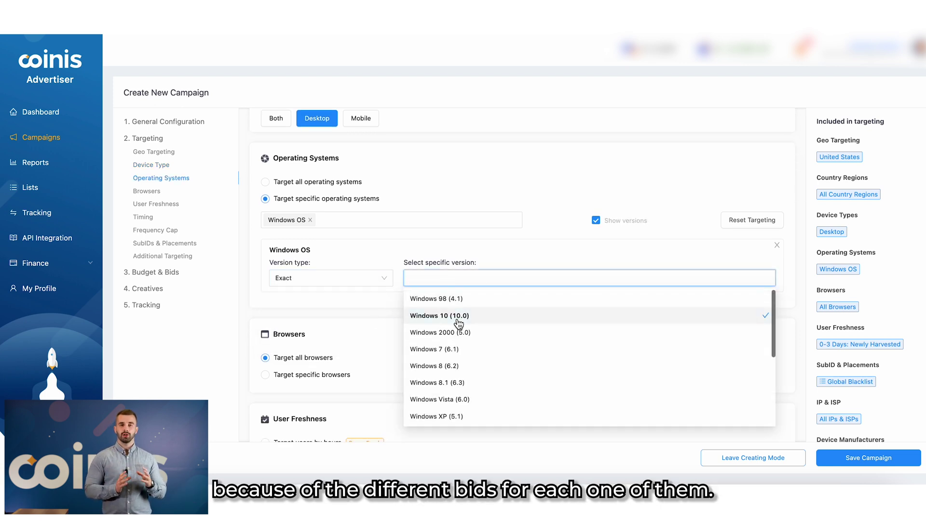
pyautogui.click(456, 315)
pyautogui.click(482, 259)
# Step: Target specific browsers, adding Chrome as the only browser
pyautogui.scroll(-3, 482, 259)
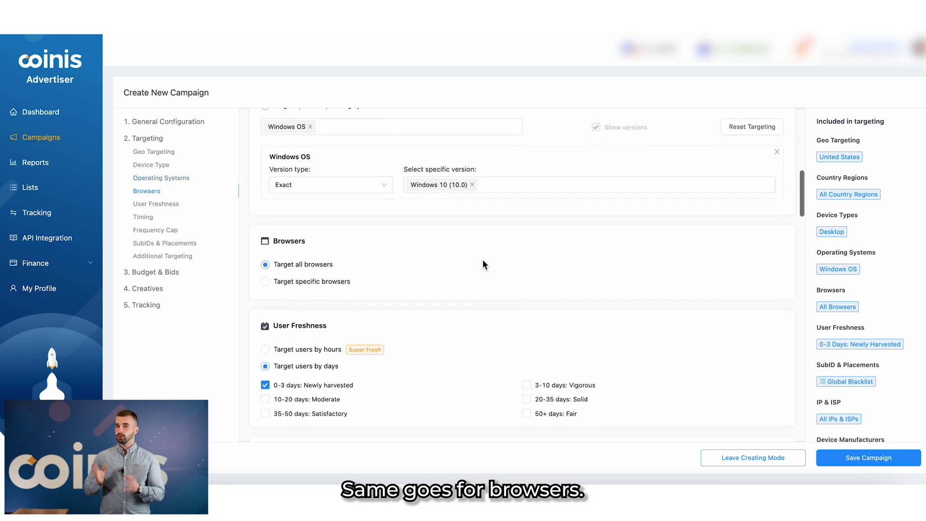
pyautogui.click(324, 282)
pyautogui.scroll(-1, 324, 283)
pyautogui.click(321, 269)
pyautogui.write('Chrome')
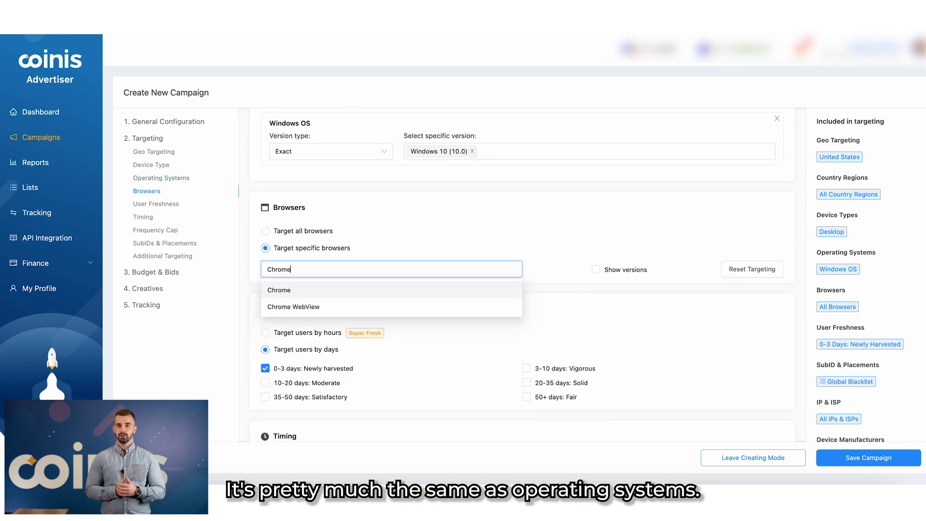
pyautogui.press('Return')
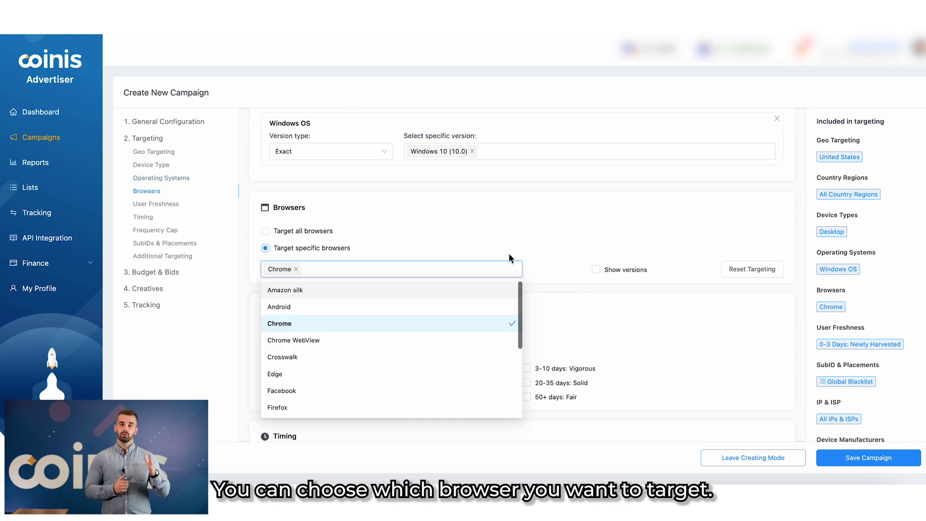
pyautogui.click(585, 269)
# Step: Set a Minimal Chrome version of Chrome 101
pyautogui.click(596, 269)
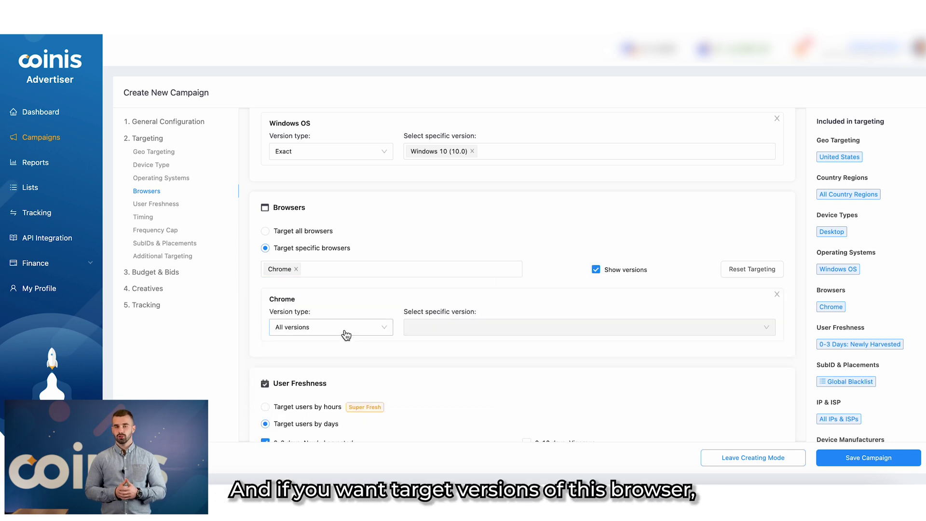
pyautogui.click(345, 332)
pyautogui.click(312, 382)
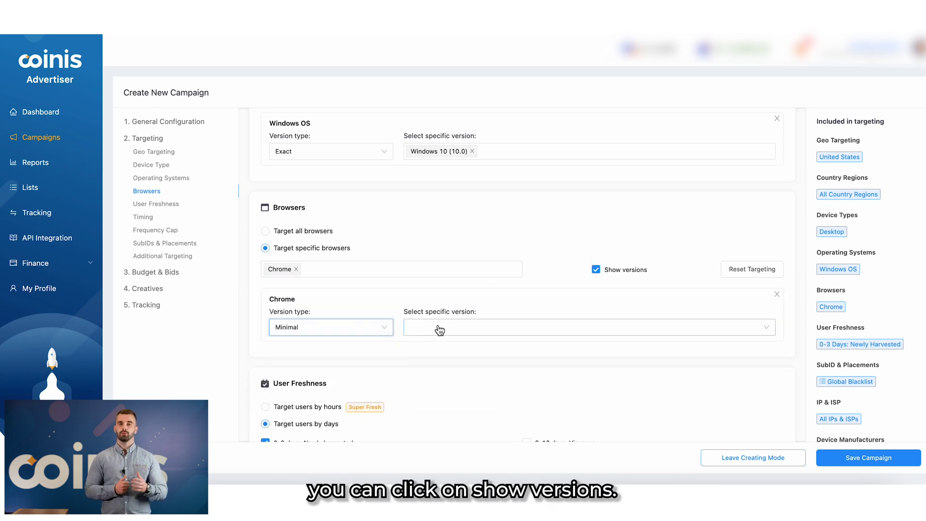
pyautogui.click(437, 330)
pyautogui.click(425, 190)
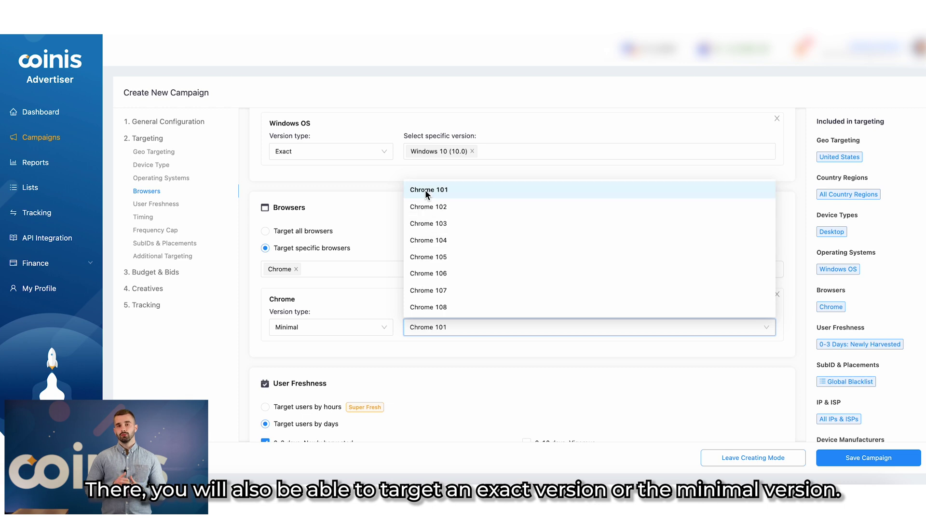
pyautogui.scroll(-1, 397, 245)
pyautogui.scroll(-1, 397, 249)
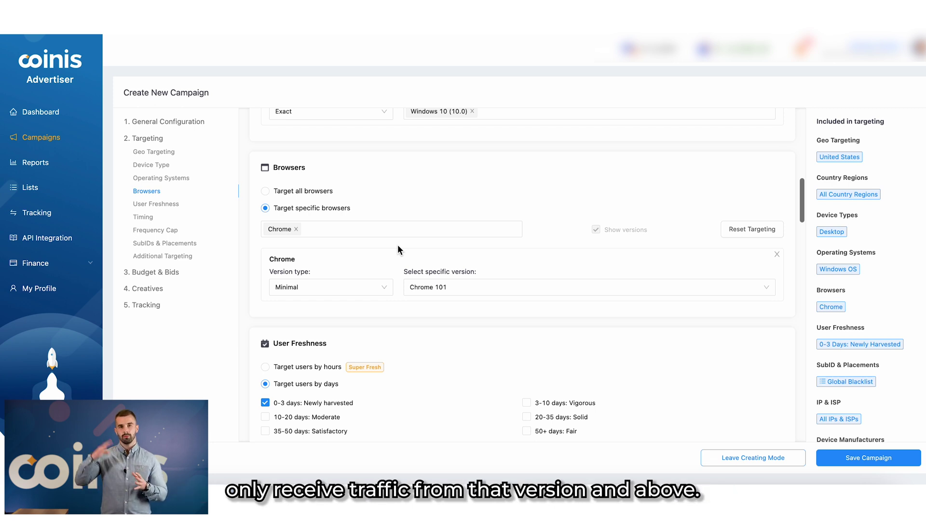
# Step: Set User Freshness to target users by hours, limited to 0–2h
pyautogui.scroll(-3, 397, 246)
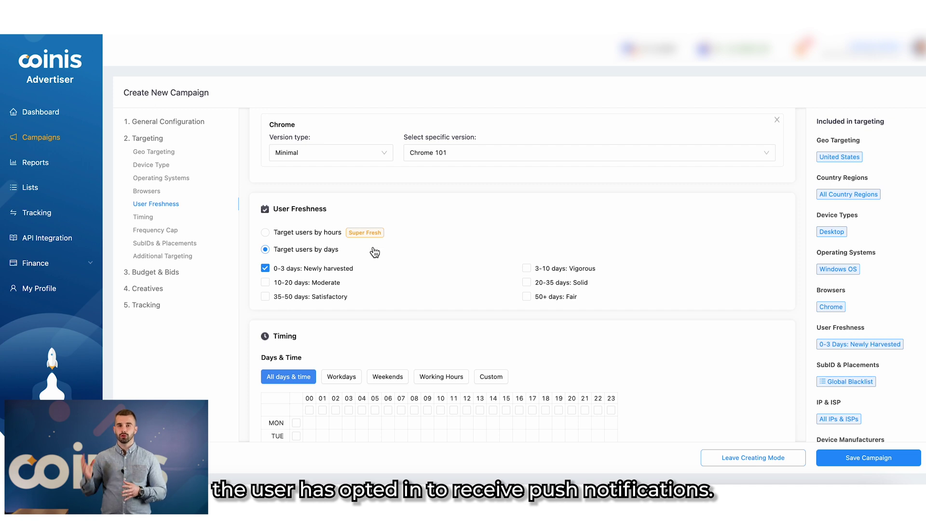
pyautogui.click(294, 235)
pyautogui.scroll(-1, 306, 273)
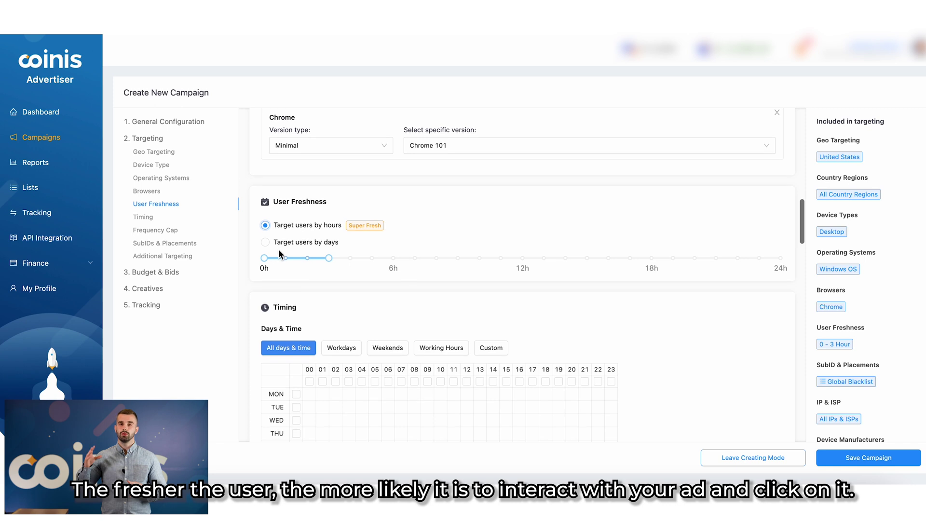
pyautogui.moveTo(328, 258); pyautogui.dragTo(306, 259)
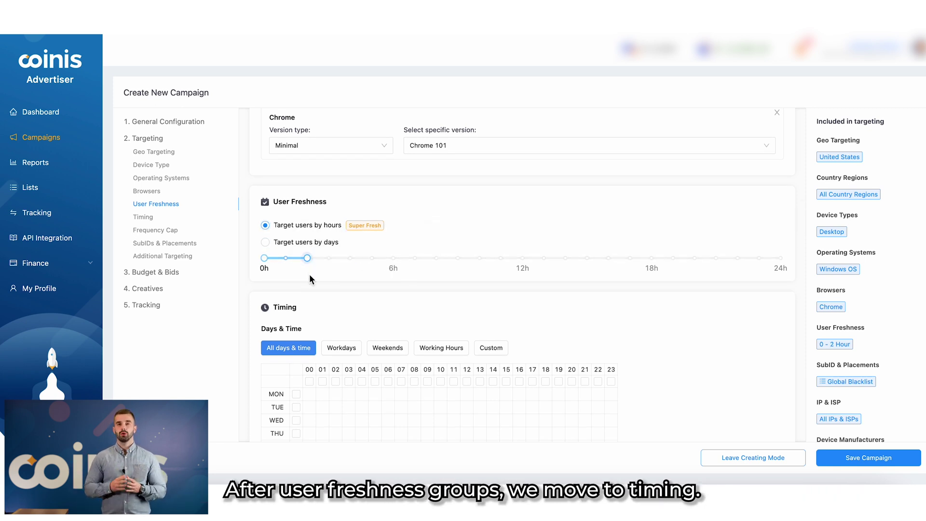
# Step: Try the Workdays, Weekends and Working Hours timing presets, then switch to Custom
pyautogui.scroll(-3, 308, 274)
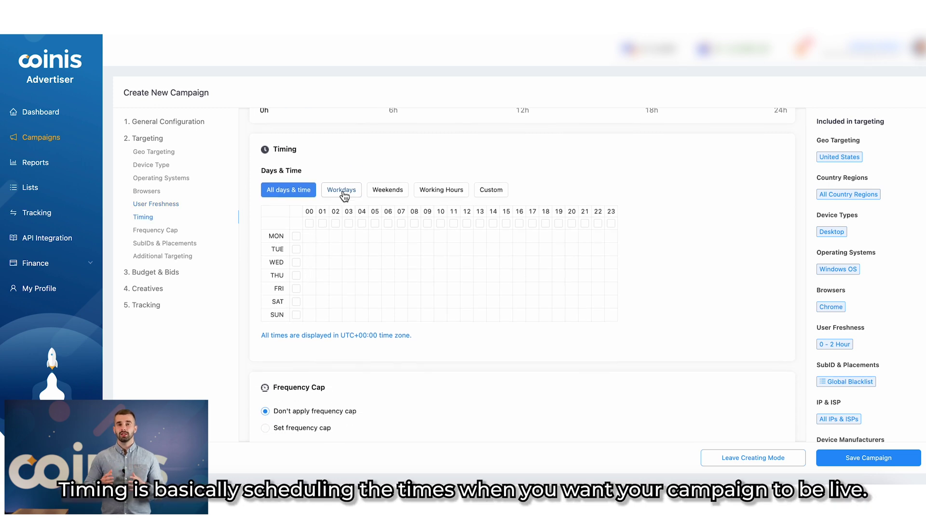
pyautogui.click(342, 190)
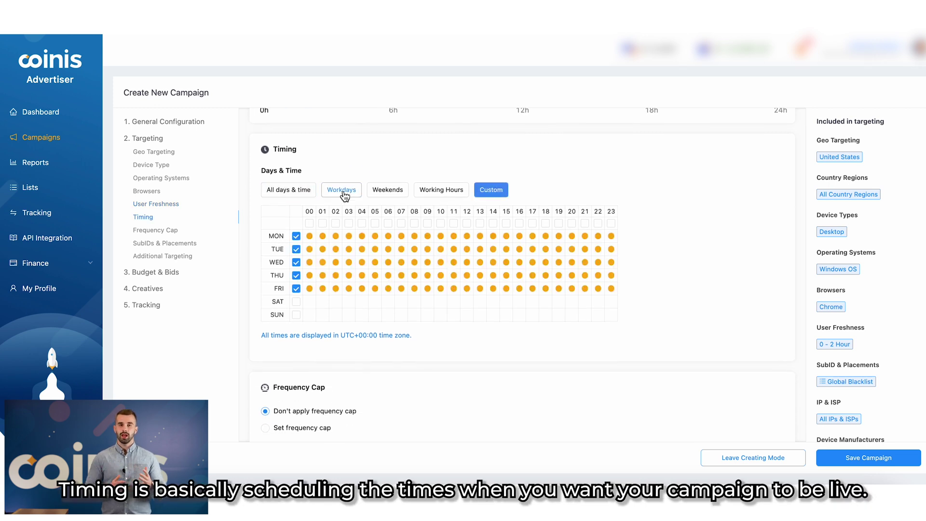
pyautogui.click(384, 196)
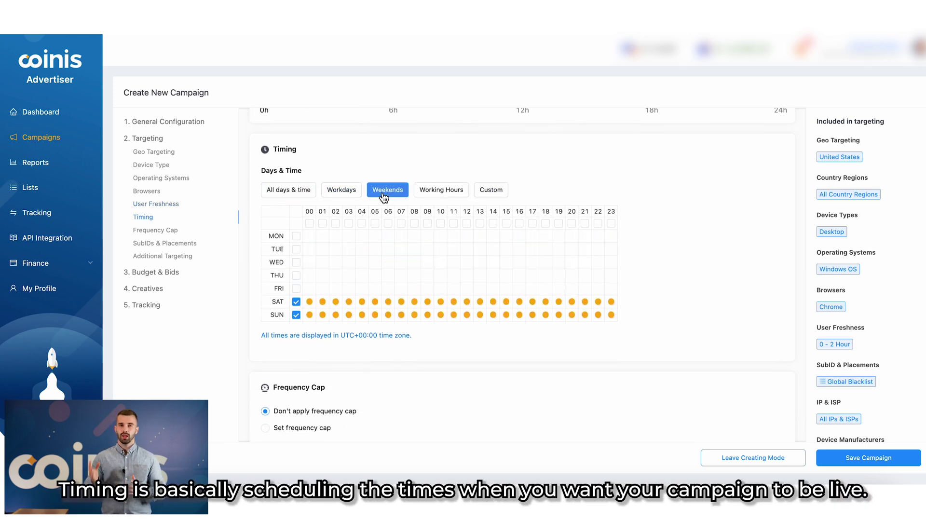
pyautogui.click(437, 192)
pyautogui.click(479, 193)
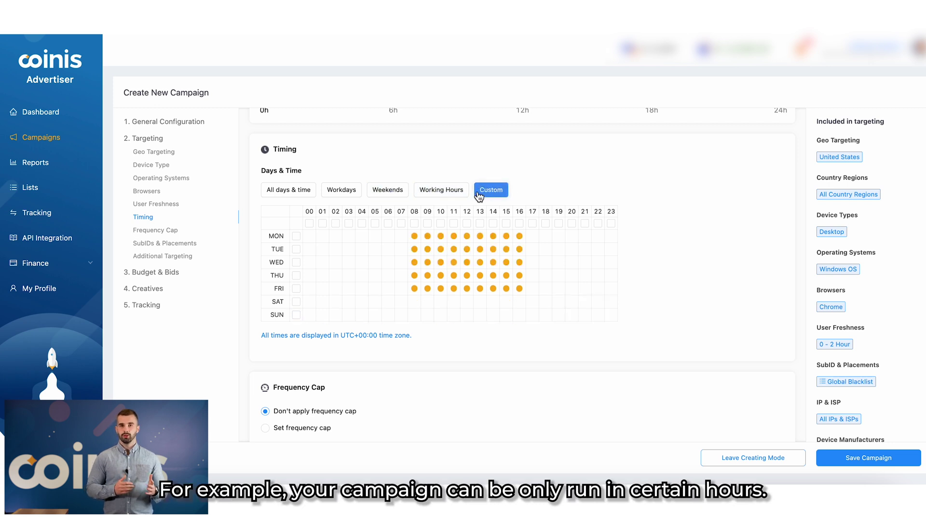
# Step: Experiment with the custom grid, adding hours 00–01 and Tuesday through Thursday
pyautogui.click(270, 193)
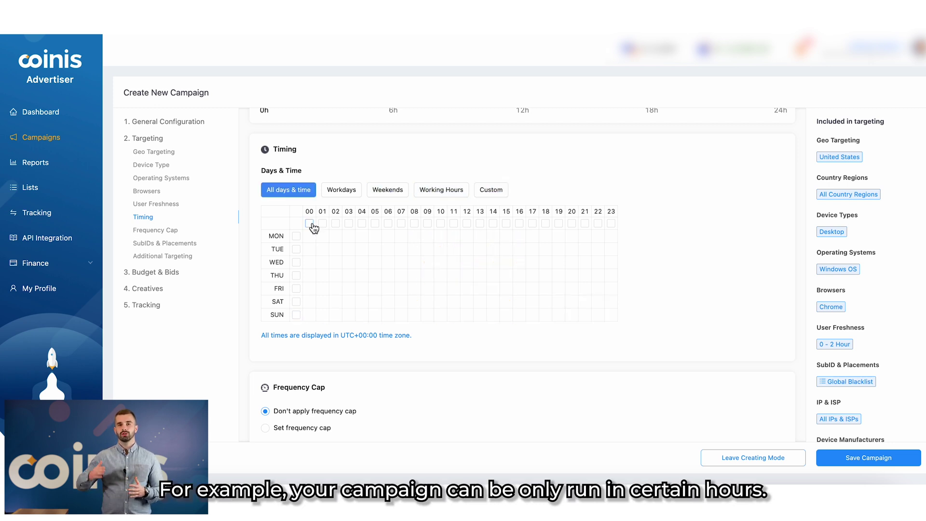
pyautogui.click(310, 223)
pyautogui.click(322, 223)
pyautogui.click(296, 249)
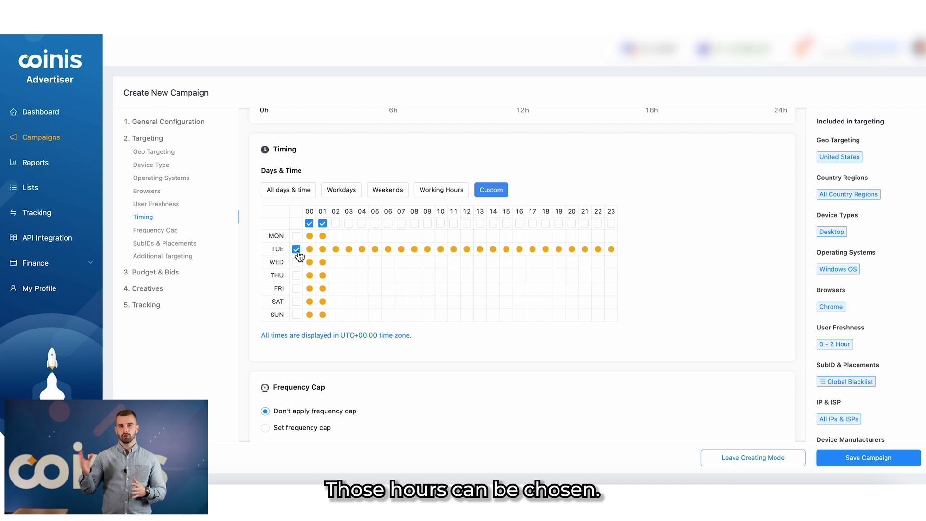
pyautogui.click(296, 261)
pyautogui.click(296, 274)
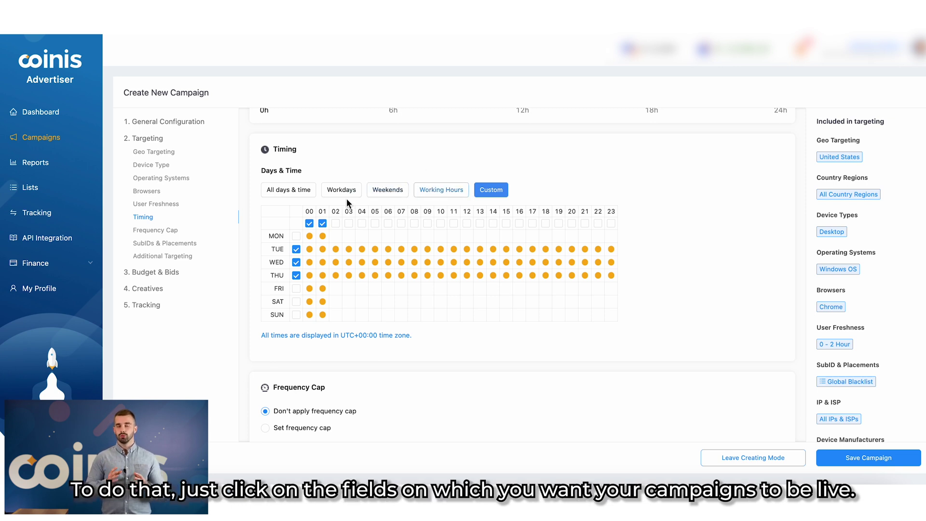
# Step: Clear the grid and keep only Saturday and Sunday, hours 08 through 21
pyautogui.click(289, 190)
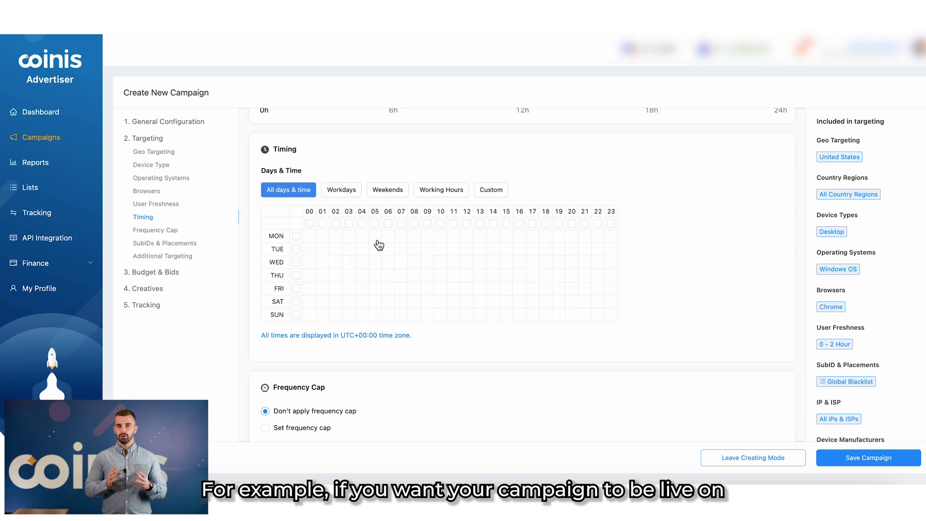
pyautogui.click(296, 302)
pyautogui.click(296, 315)
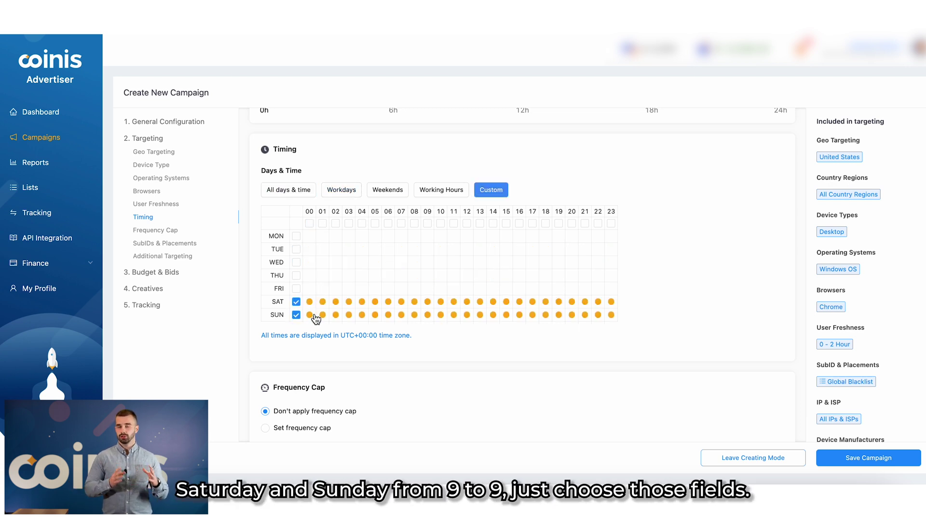
pyautogui.click(309, 302)
pyautogui.click(323, 302)
pyautogui.click(335, 301)
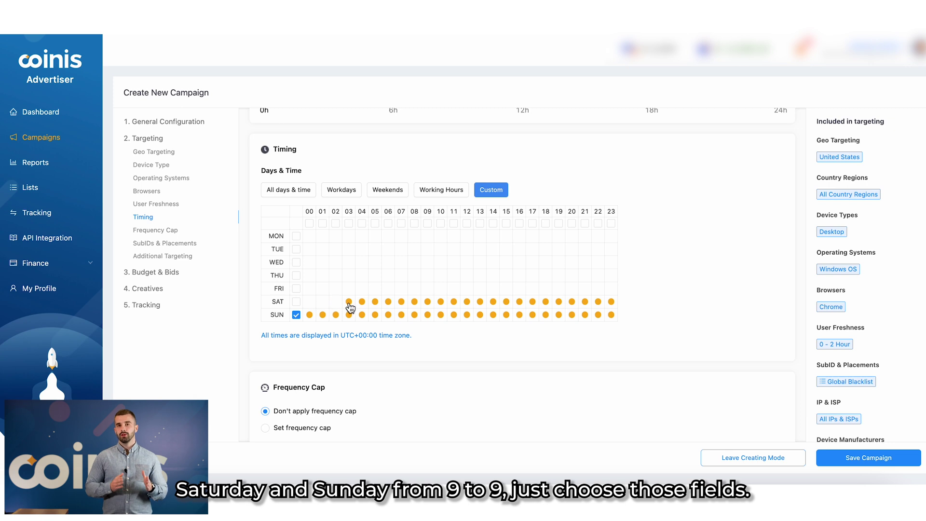
pyautogui.click(349, 301)
pyautogui.click(361, 302)
pyautogui.click(597, 314)
pyautogui.click(610, 315)
pyautogui.click(598, 301)
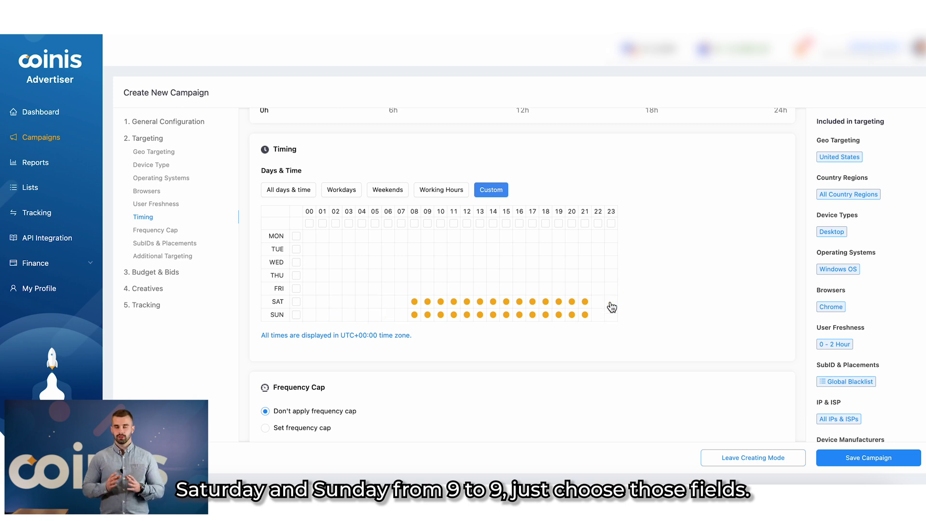
# Step: Choose Set frequency cap and browse the 6h–24h interval options without picking one
pyautogui.scroll(-2, 368, 298)
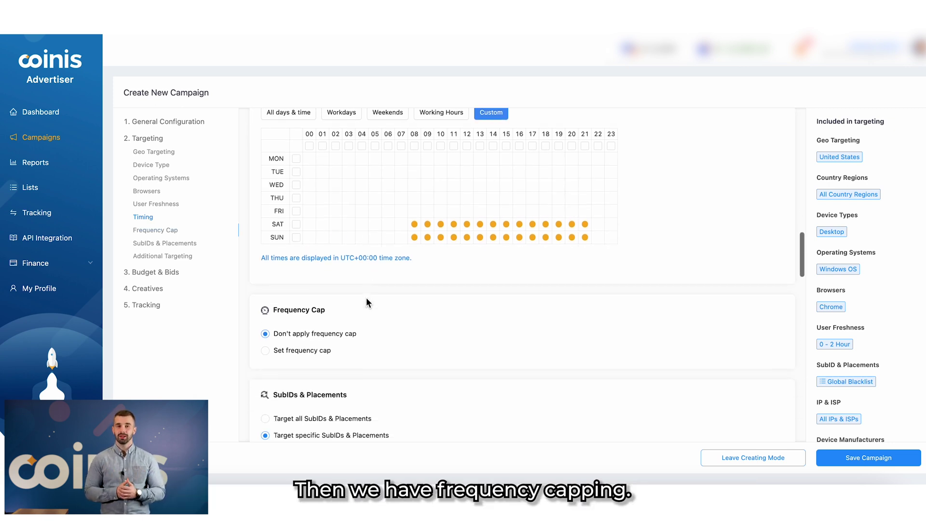
pyautogui.scroll(-2, 366, 297)
pyautogui.click(278, 277)
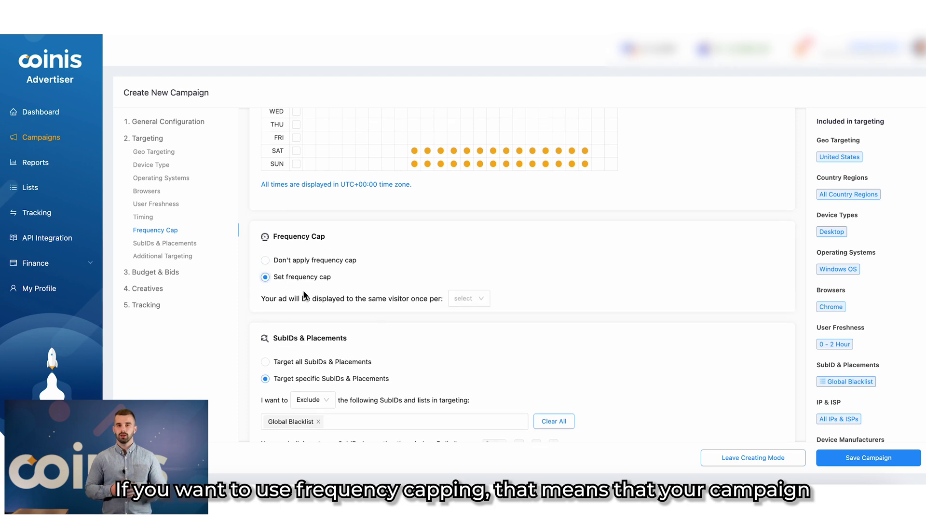
pyautogui.click(486, 301)
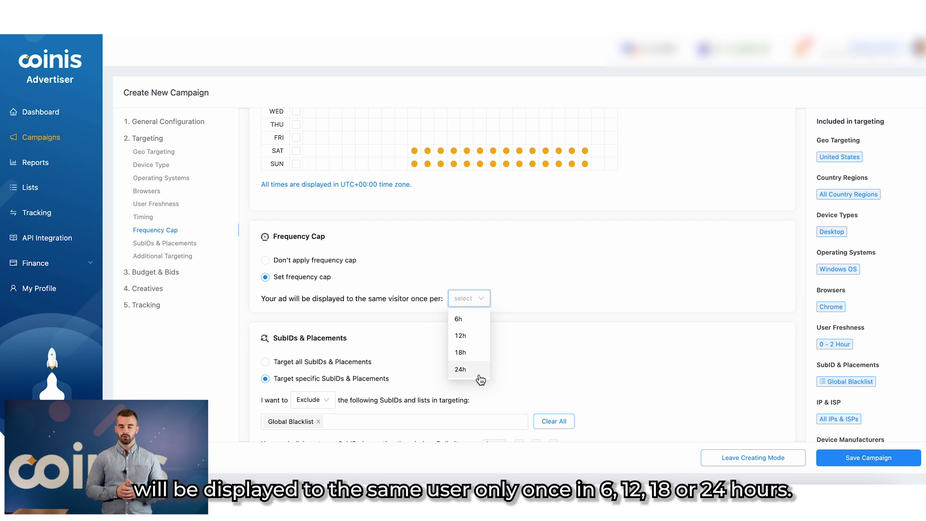
pyautogui.scroll(-2, 526, 303)
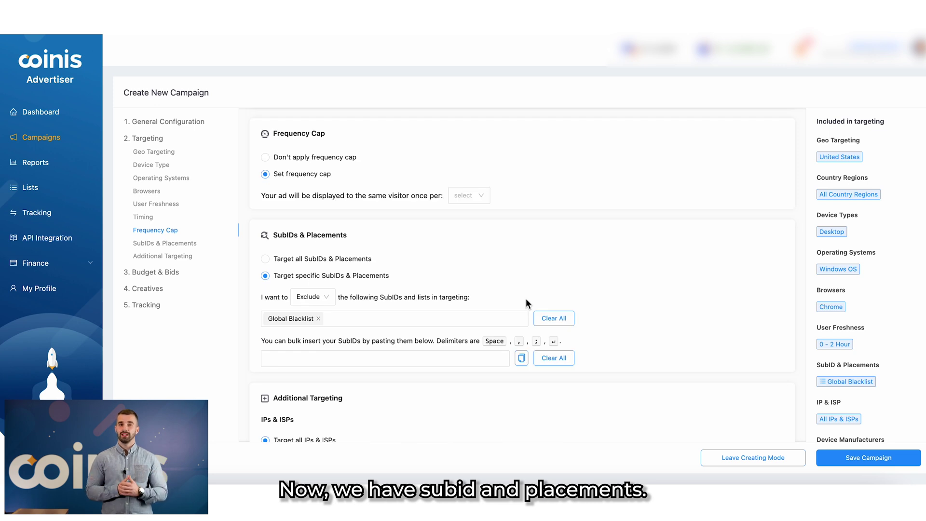
# Step: Add Coinis Blacklist to the excluded SubID lists beside Global Blacklist
pyautogui.scroll(-1, 507, 297)
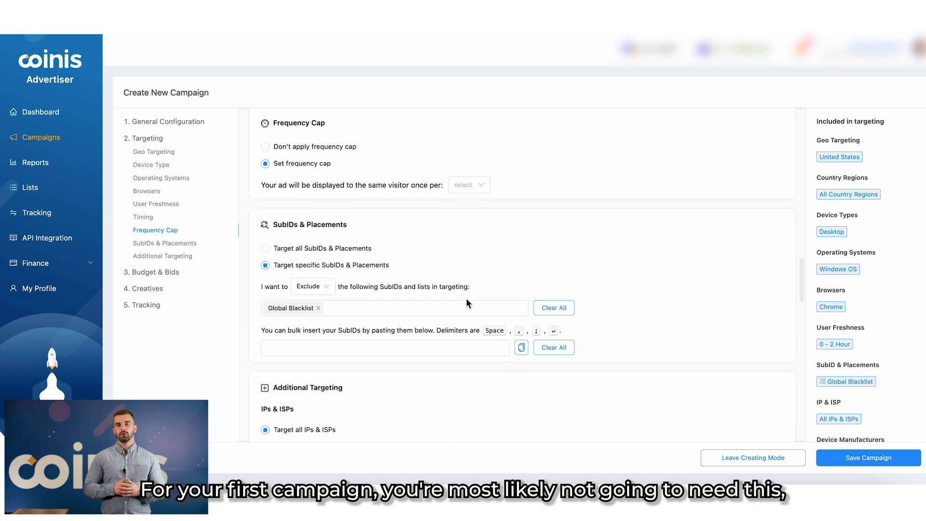
pyautogui.scroll(-1, 393, 296)
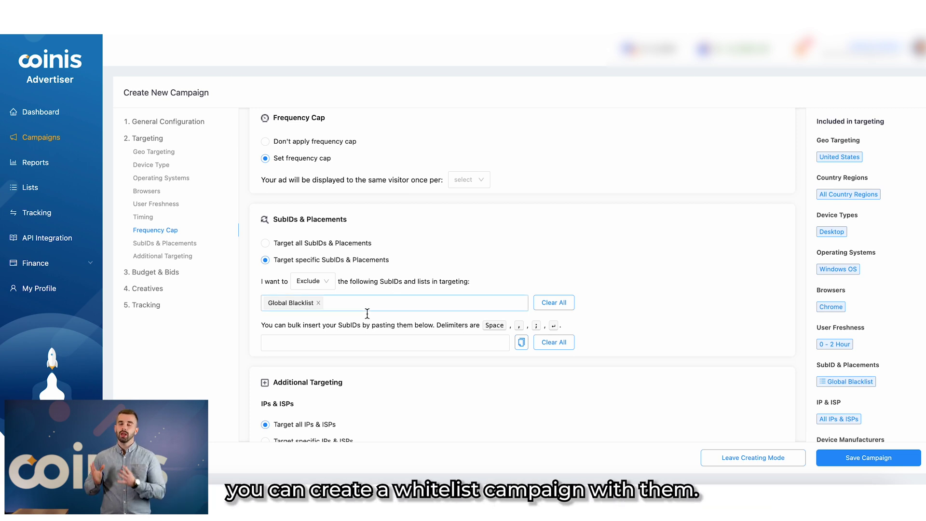
pyautogui.click(351, 338)
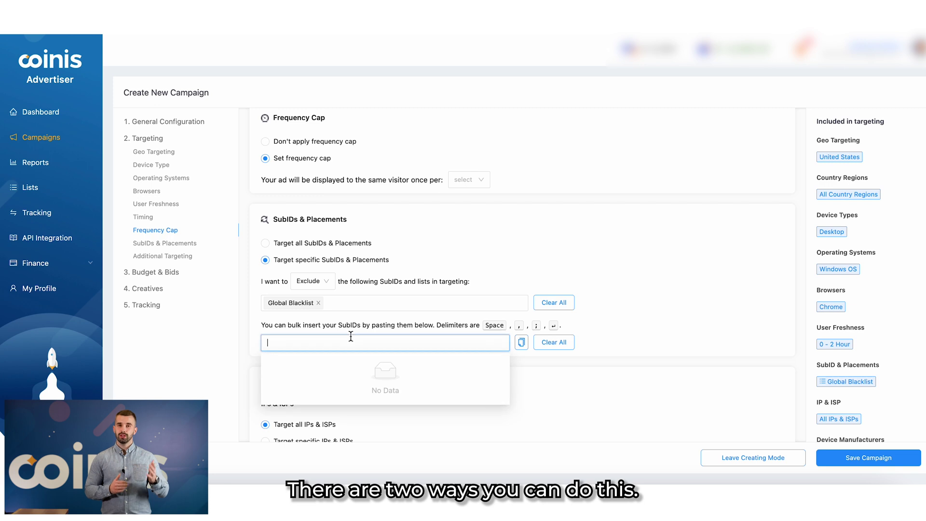
pyautogui.click(350, 307)
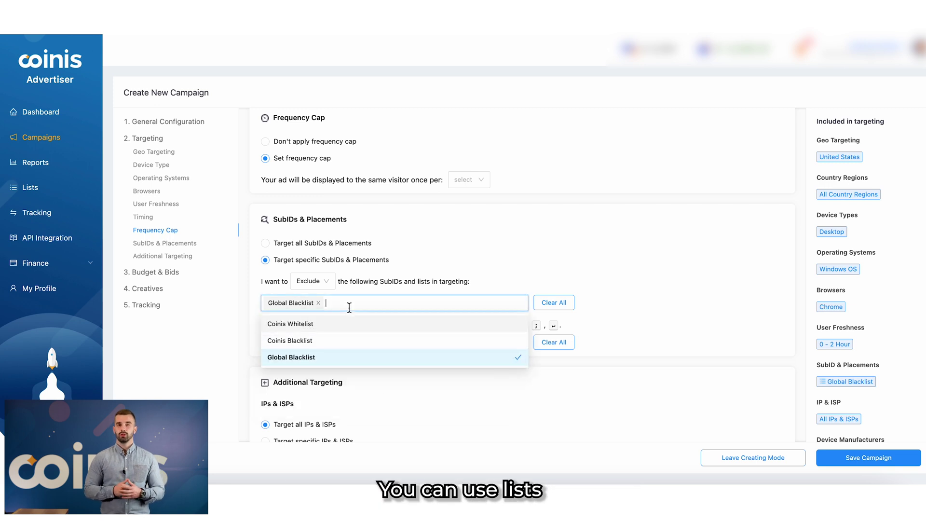
pyautogui.click(348, 341)
pyautogui.click(467, 272)
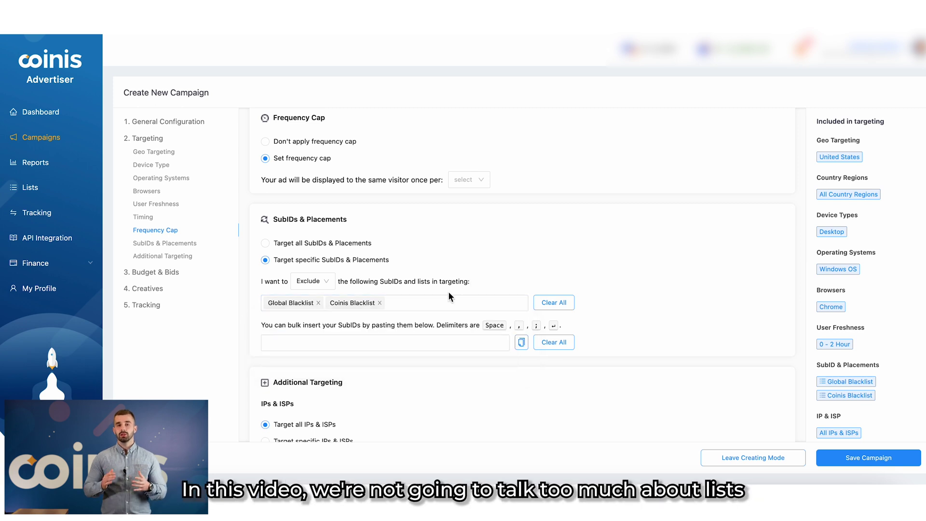
# Step: Bulk-insert SubID 11111 as an exclusion
pyautogui.click(385, 340)
pyautogui.write('1')
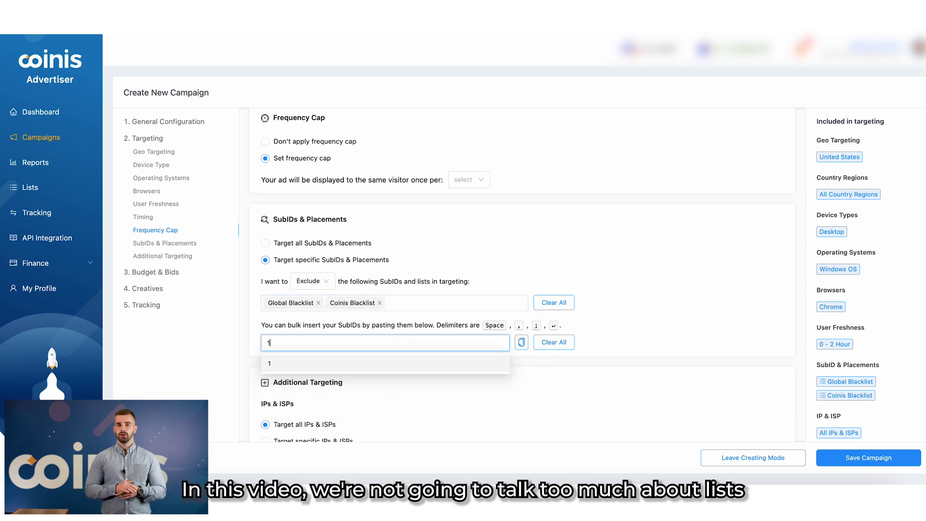
pyautogui.write('1111')
pyautogui.press('Return')
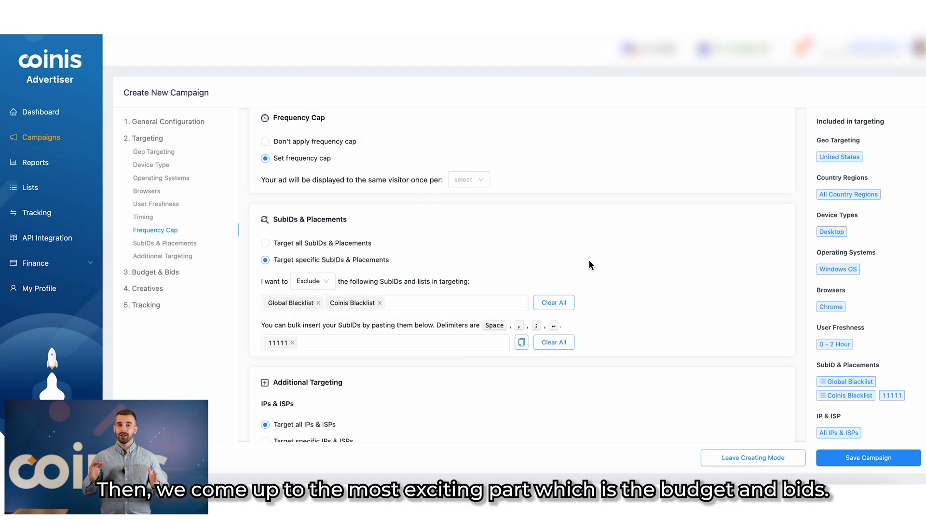
# Step: Try an ad bid of 0.200, then apply the suggested bid of 0.270
pyautogui.scroll(-1, 589, 264)
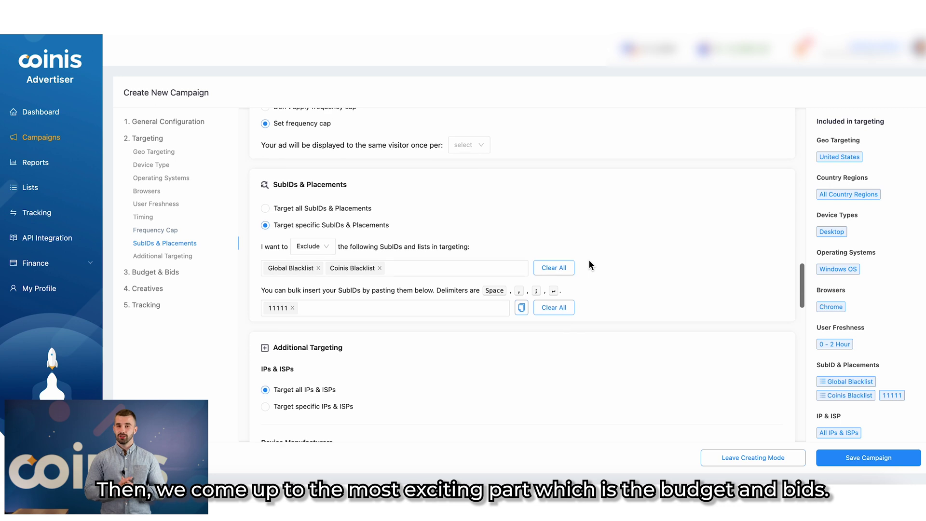
pyautogui.scroll(-3, 589, 261)
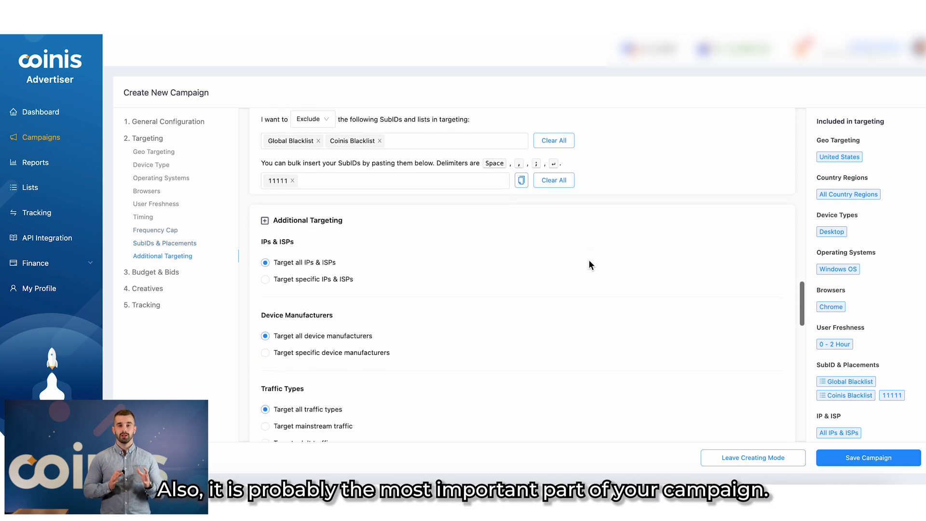
pyautogui.scroll(-2, 589, 265)
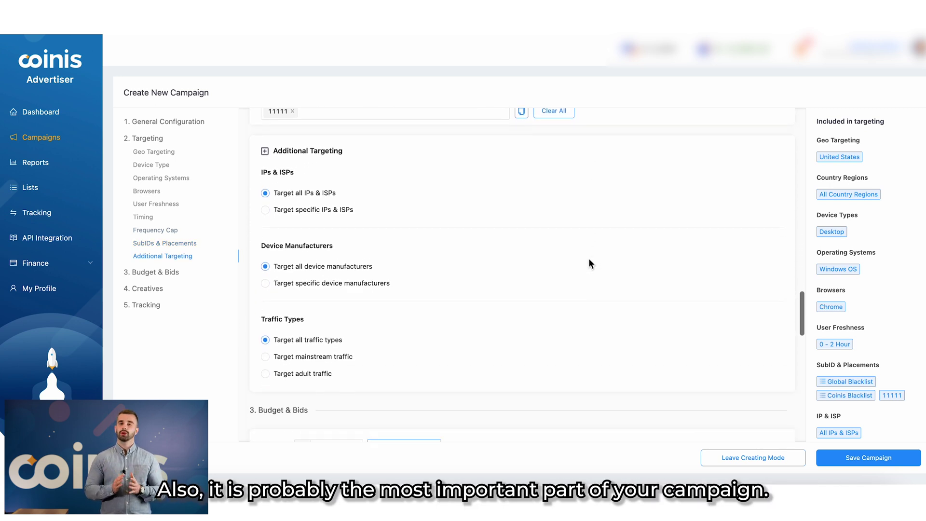
pyautogui.scroll(-5, 588, 260)
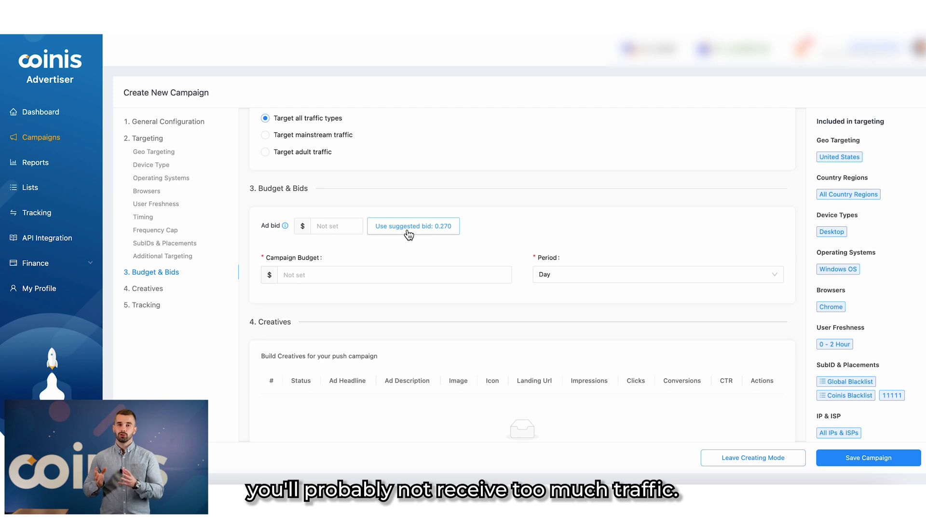
pyautogui.click(346, 226)
pyautogui.write('-0.001')
pyautogui.click(358, 229)
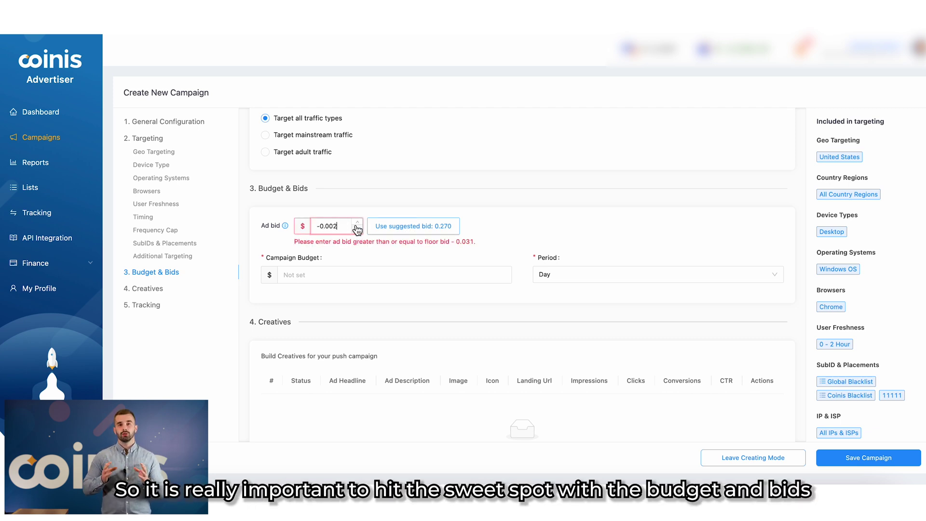
pyautogui.hotkey('ctrl', 'a')
pyautogui.write('0.200')
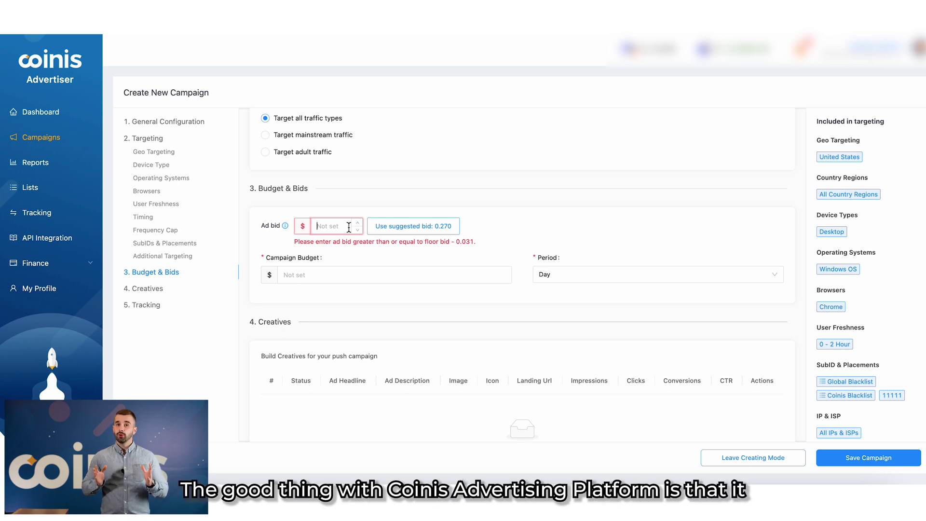
pyautogui.click(357, 205)
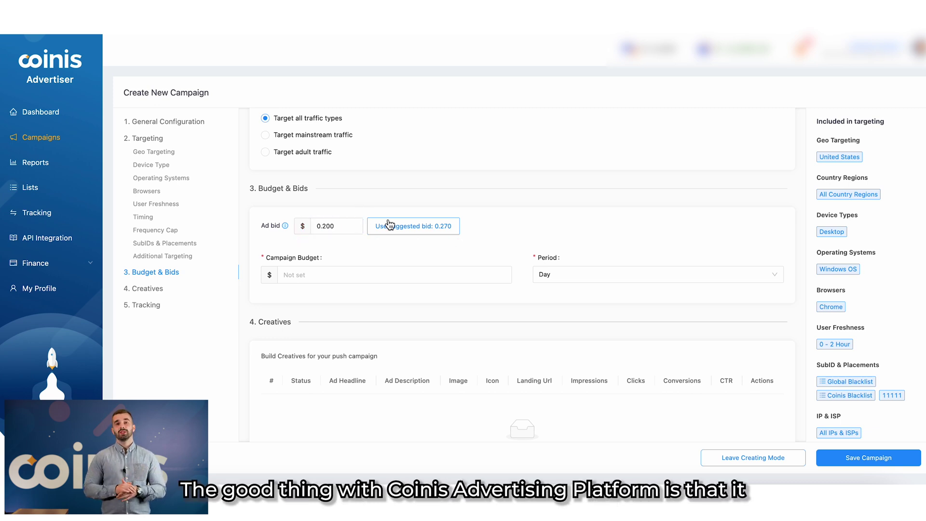
pyautogui.click(395, 230)
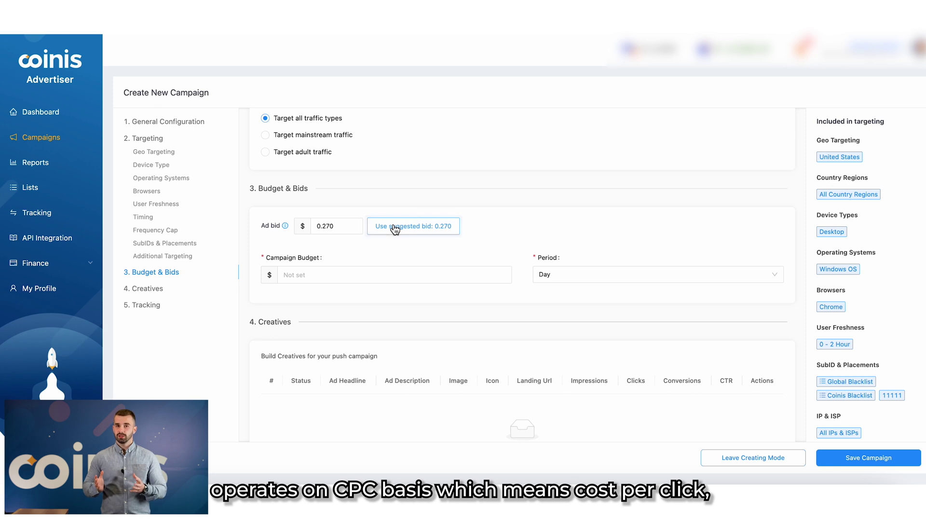
# Step: Enter a $100 campaign budget, keeping the period at Day
pyautogui.scroll(-1, 398, 238)
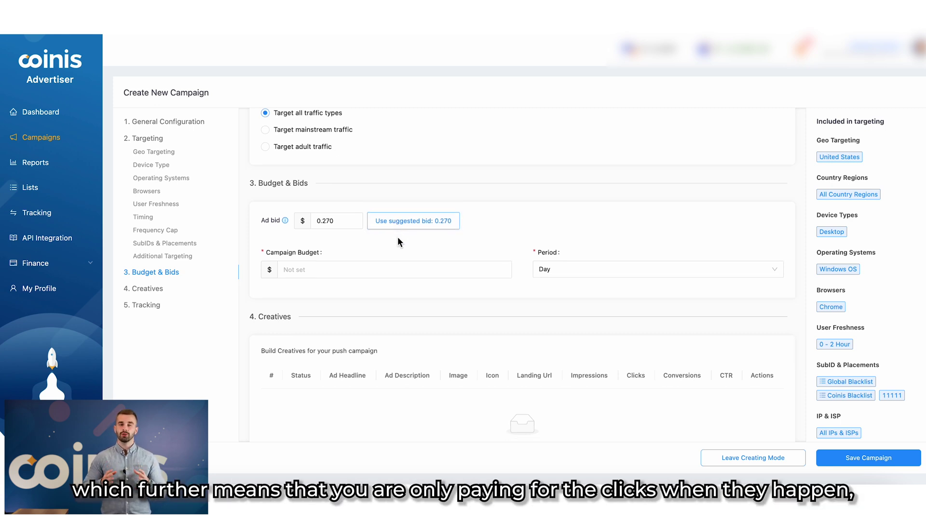
pyautogui.click(378, 268)
pyautogui.write('100')
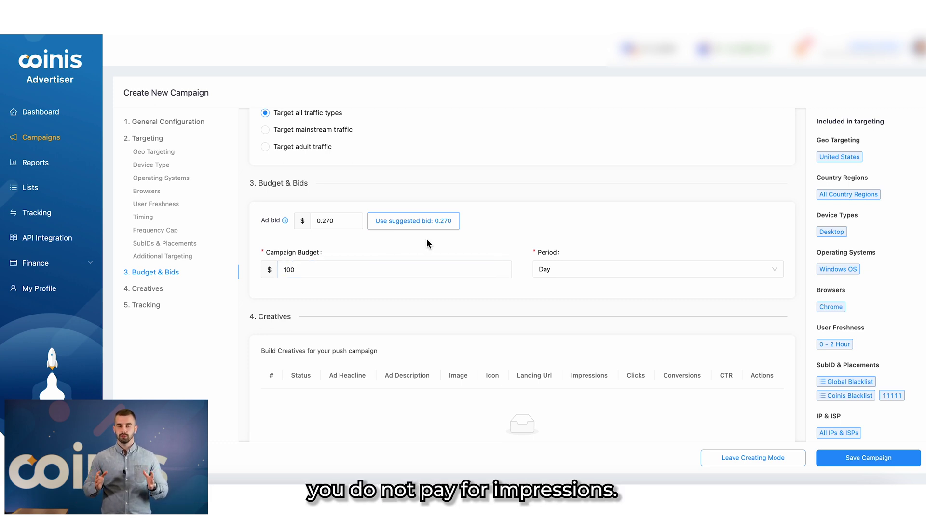
pyautogui.click(473, 229)
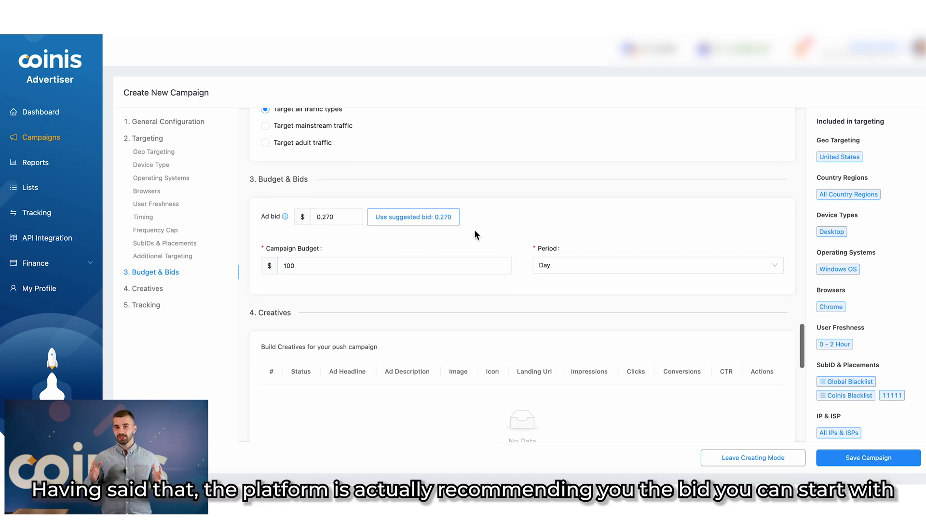
pyautogui.scroll(-2, 473, 229)
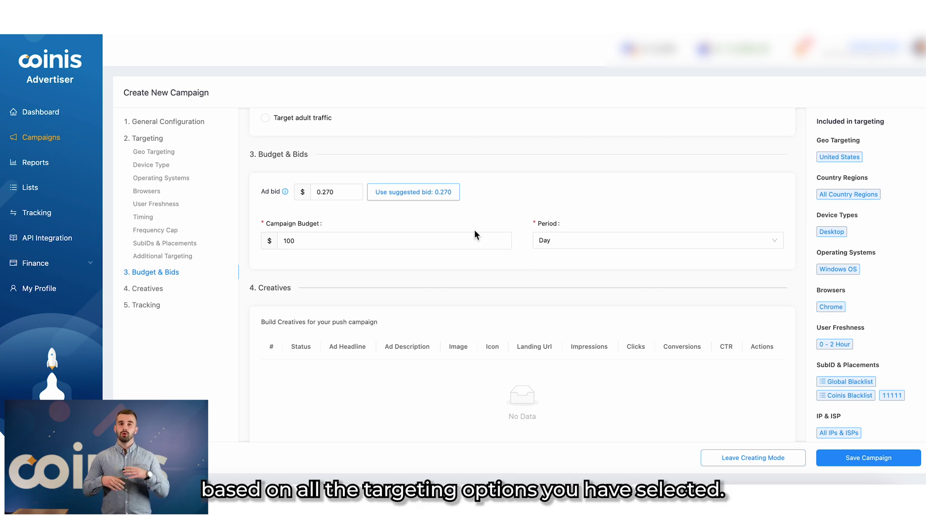
pyautogui.scroll(-1, 474, 230)
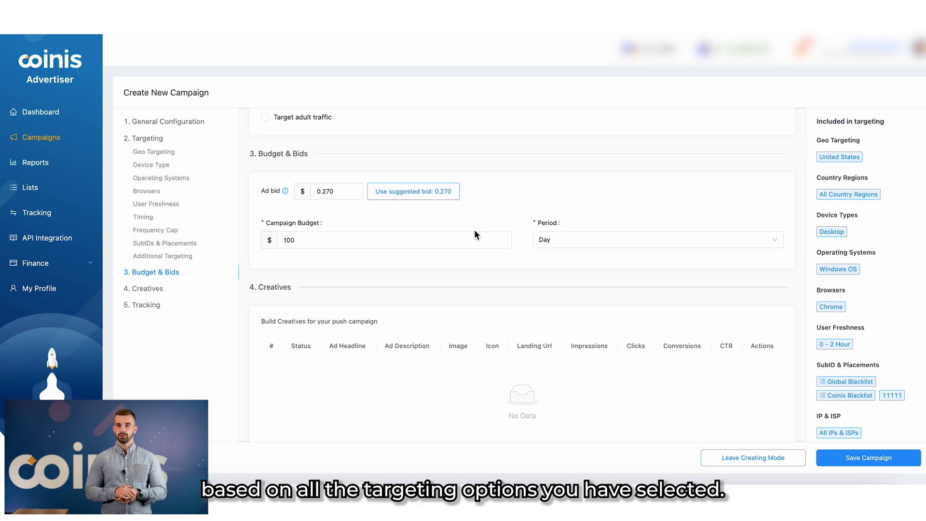
pyautogui.scroll(-1, 474, 229)
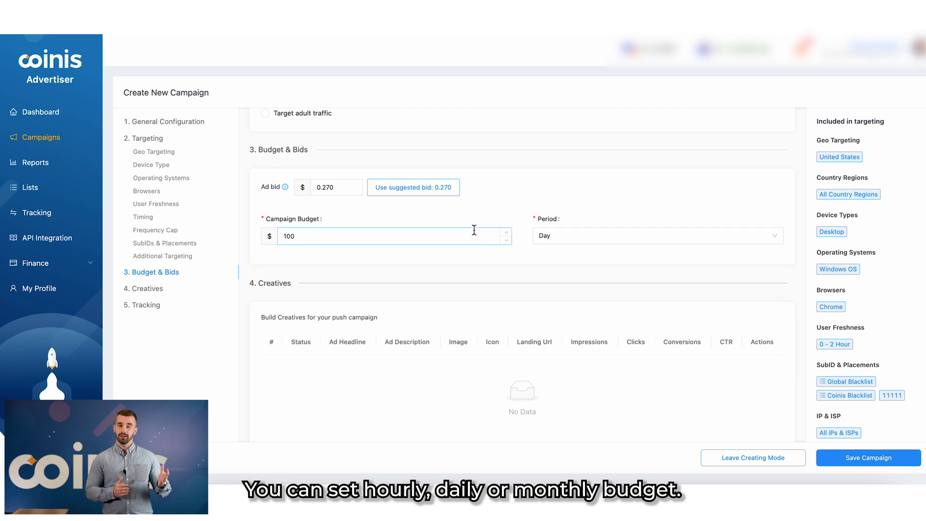
pyautogui.click(553, 236)
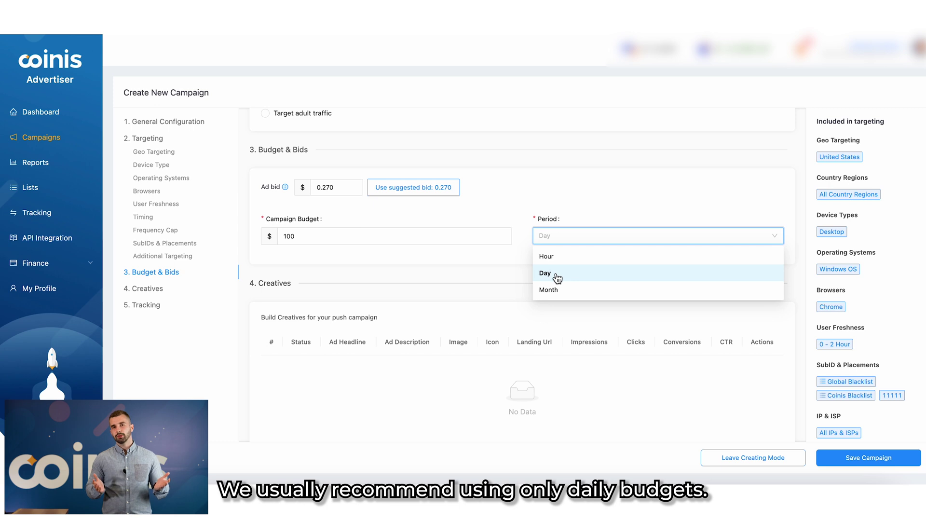
pyautogui.click(528, 267)
pyautogui.scroll(-2, 527, 269)
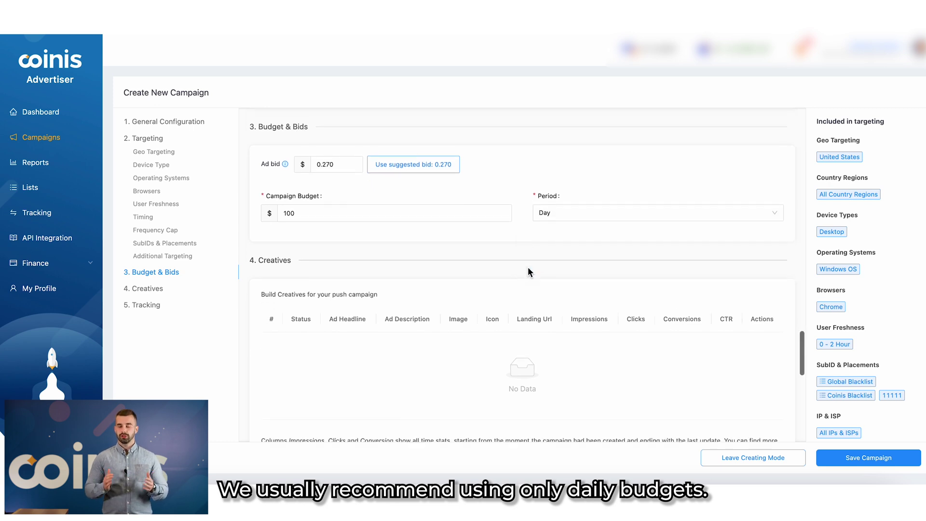
pyautogui.scroll(-3, 528, 267)
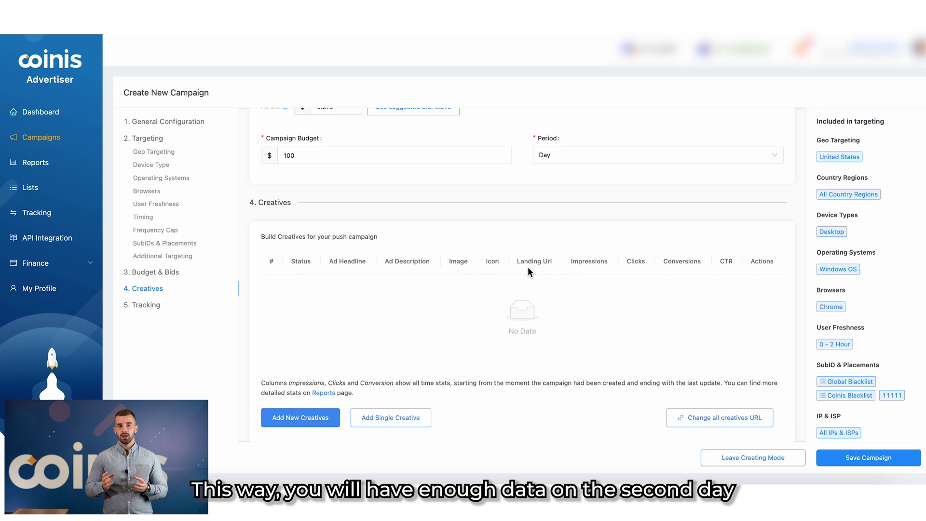
pyautogui.scroll(1, 527, 267)
pyautogui.scroll(-1, 527, 267)
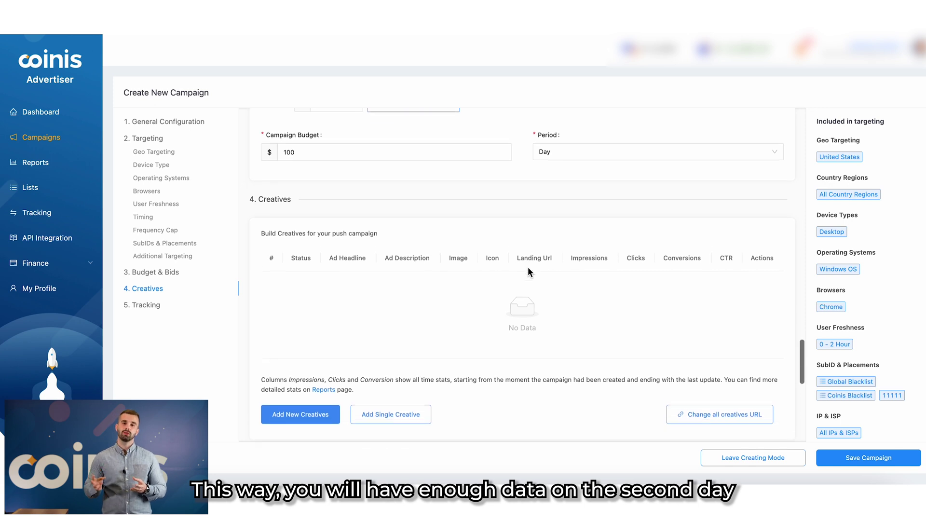
pyautogui.scroll(-1, 527, 267)
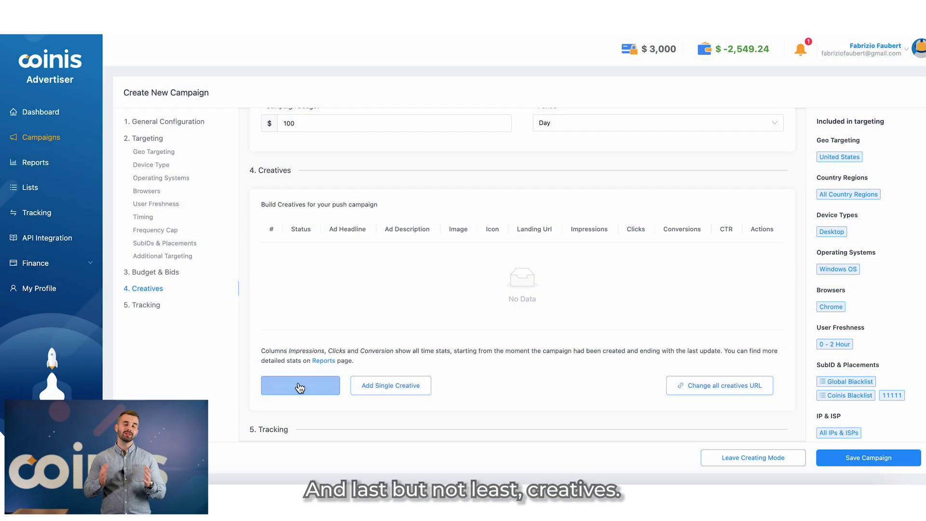
# Step: Build car-insurance creatives from three headlines, two images, a description, icon and landing URL, and save all six
pyautogui.click(299, 385)
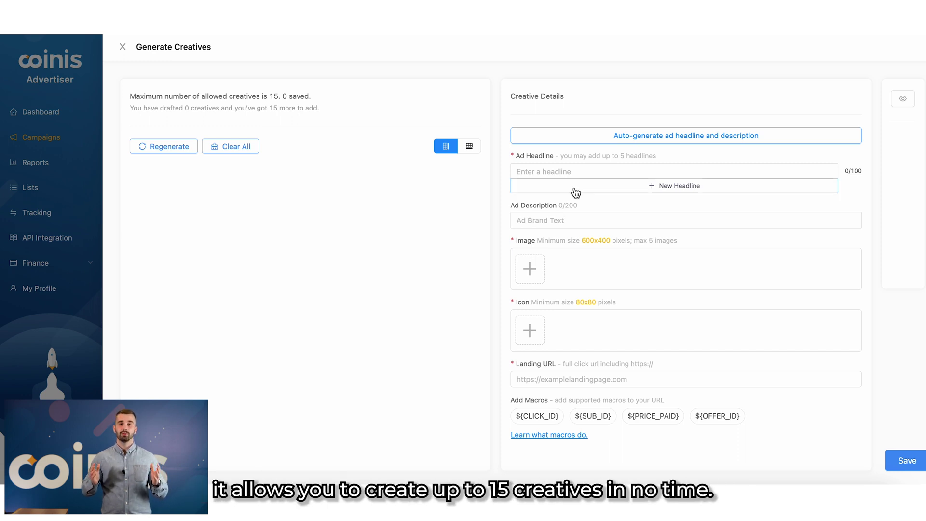
pyautogui.click(532, 267)
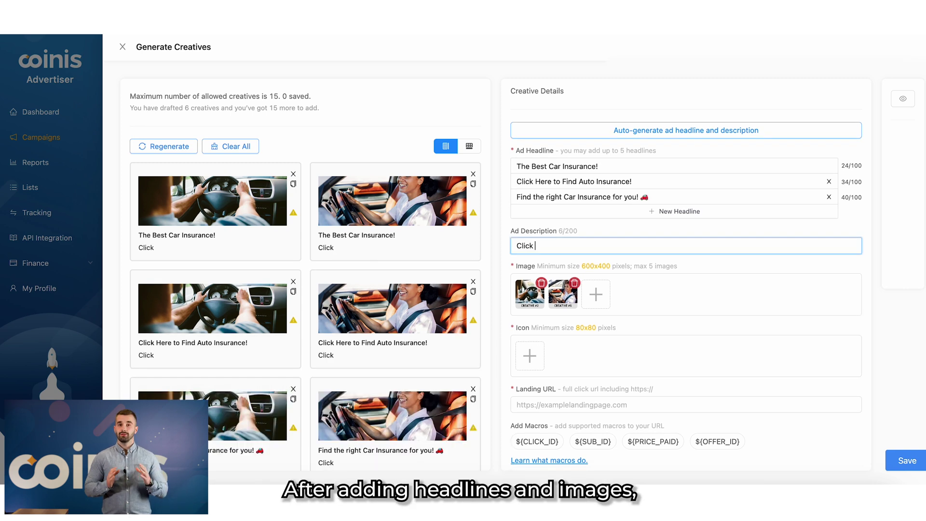
pyautogui.write('here to see more.')
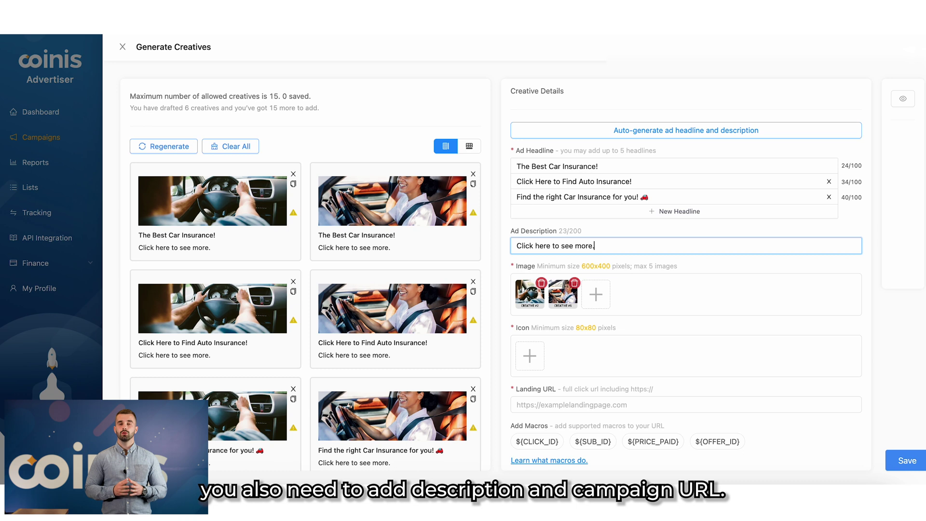
pyautogui.write('p')
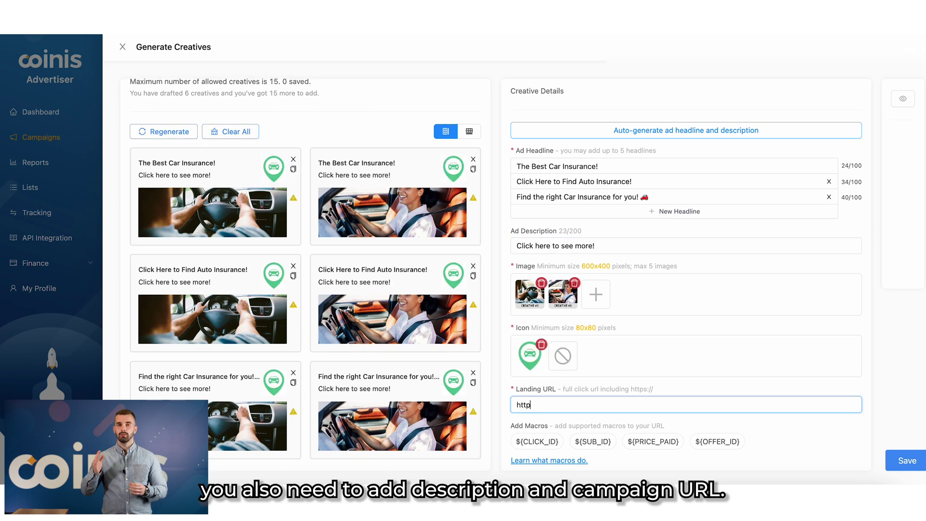
pyautogui.write('s://co')
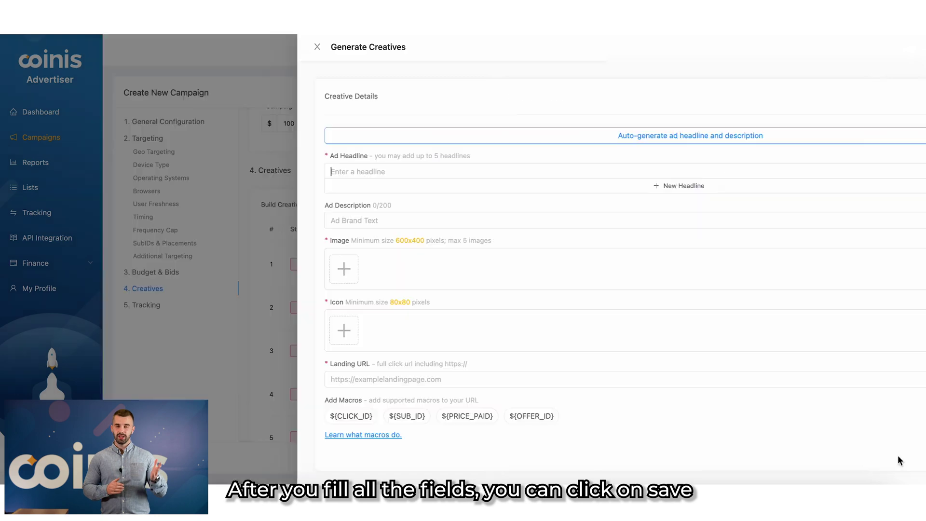
pyautogui.click(897, 455)
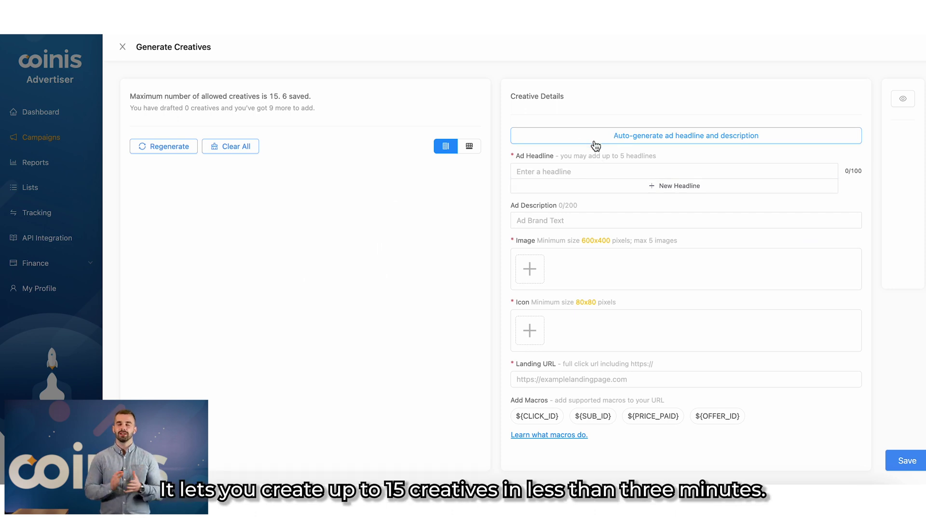
# Step: Add two images and request 2 AI-generated headlines for the keyword 'Auto Insuran'
pyautogui.click(535, 280)
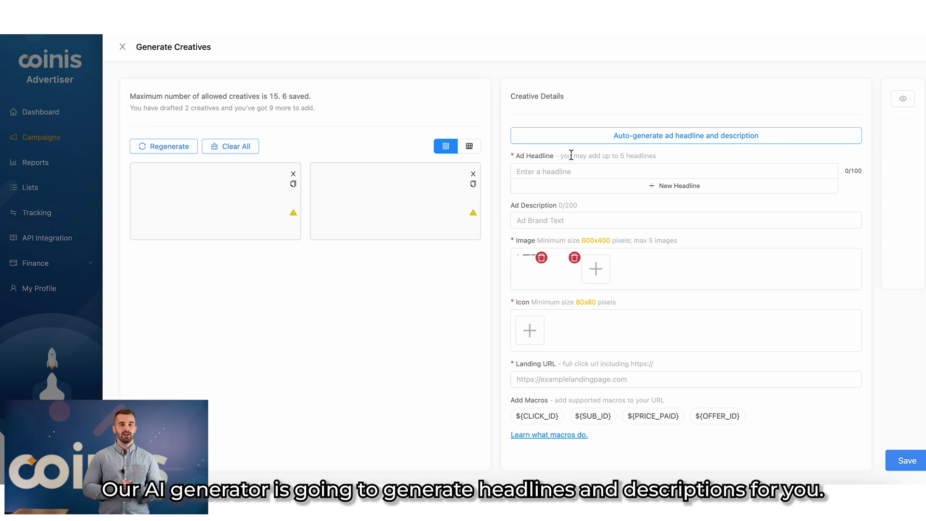
pyautogui.click(592, 140)
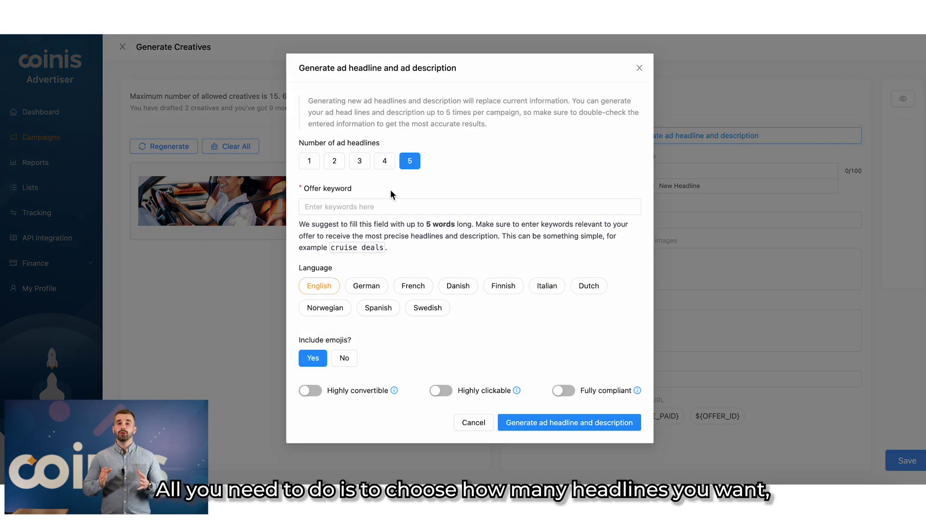
pyautogui.click(334, 162)
pyautogui.click(332, 206)
pyautogui.write('A')
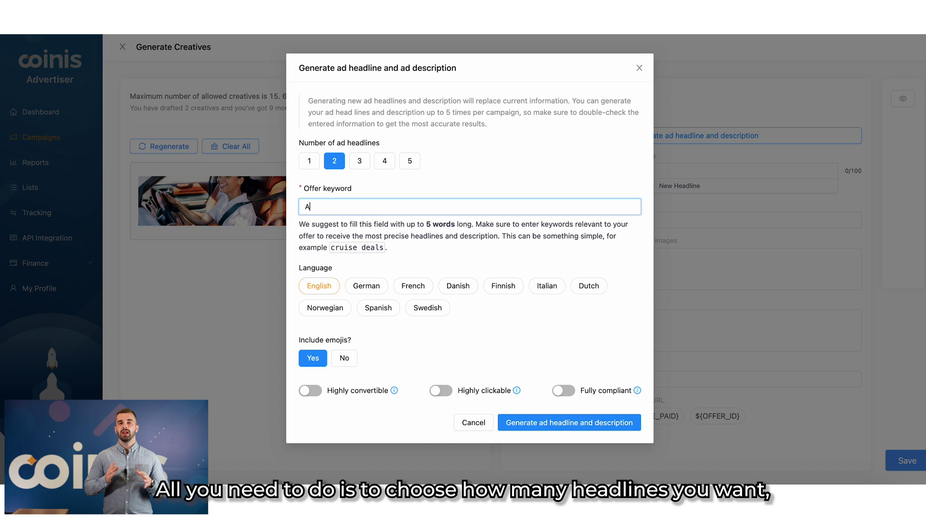
pyautogui.write('uto Insurance in the US')
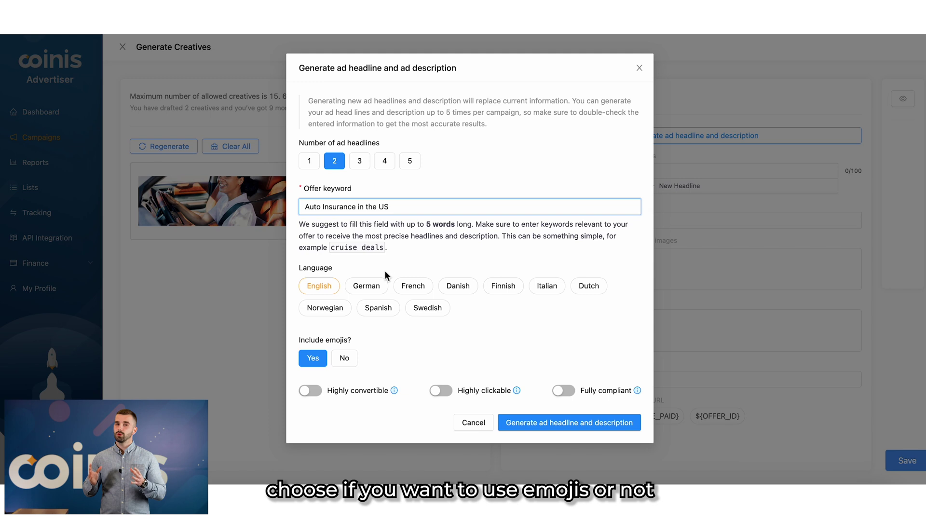
pyautogui.click(387, 264)
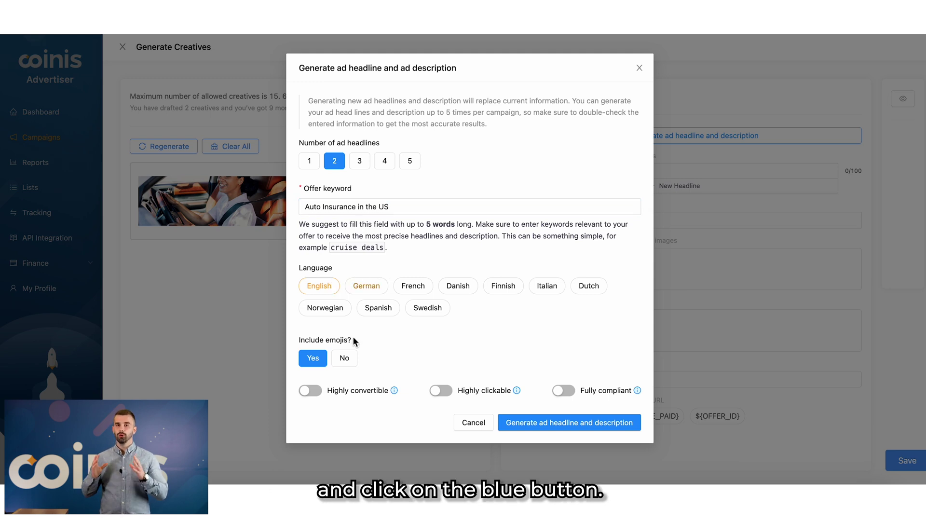
# Step: Enable the convertible, clickable and compliant options and generate the auto-insurance headlines and description
pyautogui.click(311, 391)
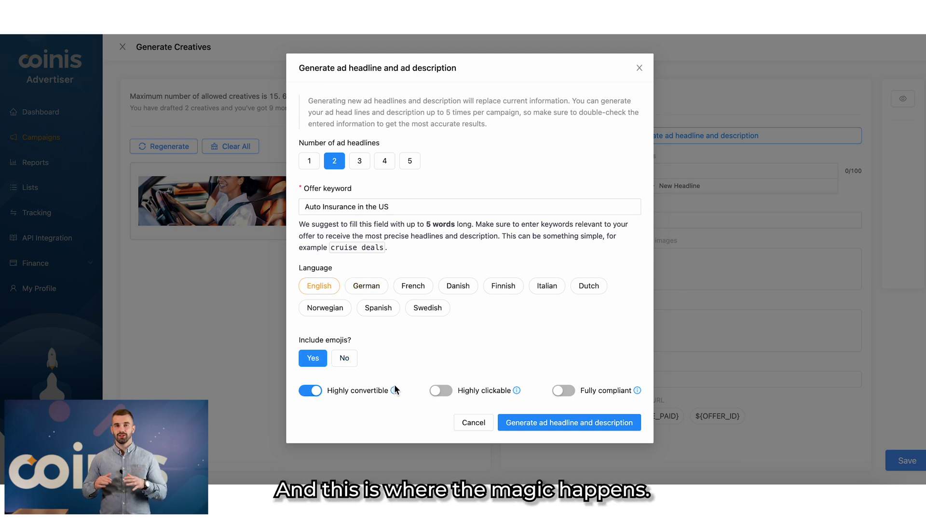
pyautogui.click(438, 392)
pyautogui.click(562, 391)
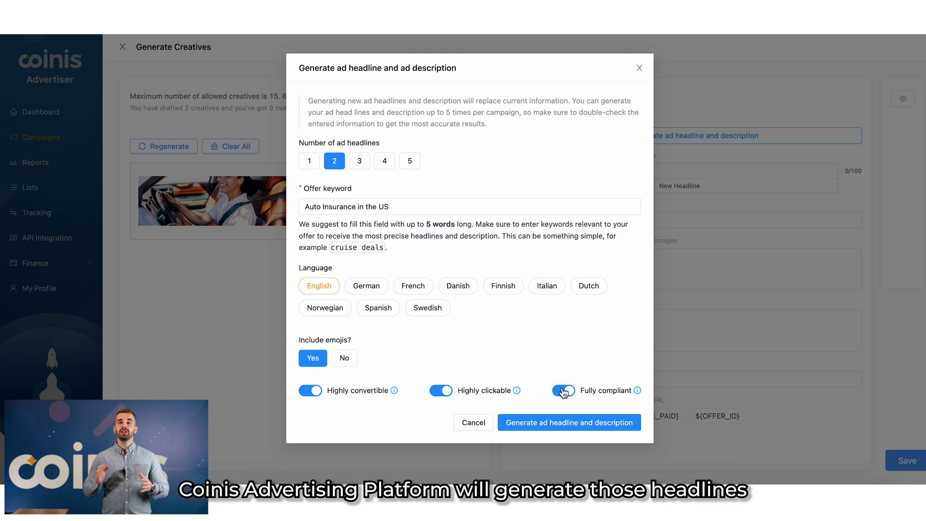
pyautogui.click(557, 424)
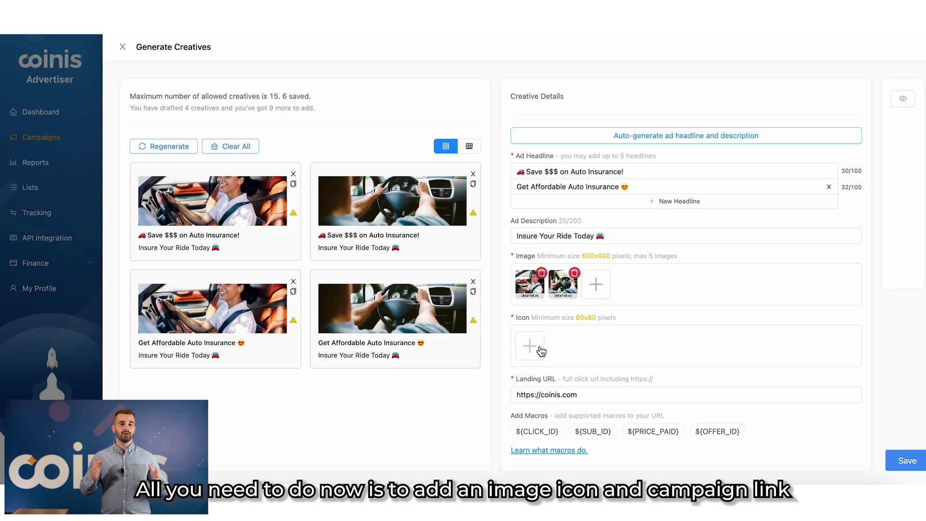
# Step: Add a car icon to the four AI-written creatives and save the campaign with ten creatives
pyautogui.click(539, 347)
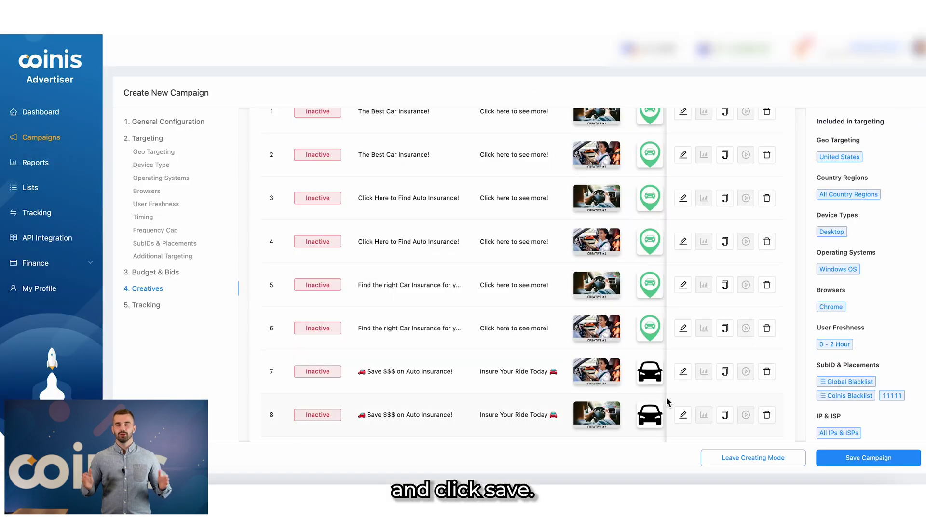
pyautogui.scroll(-2, 667, 401)
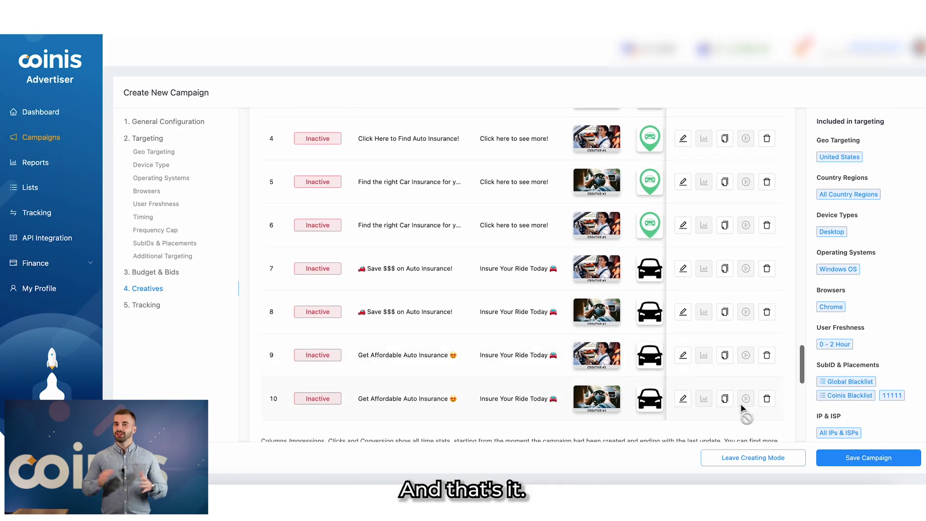
pyautogui.click(835, 456)
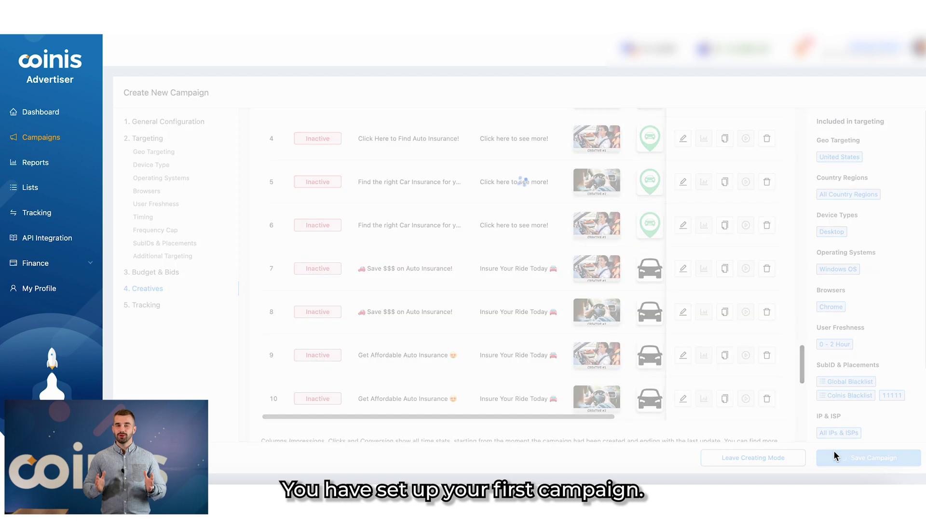